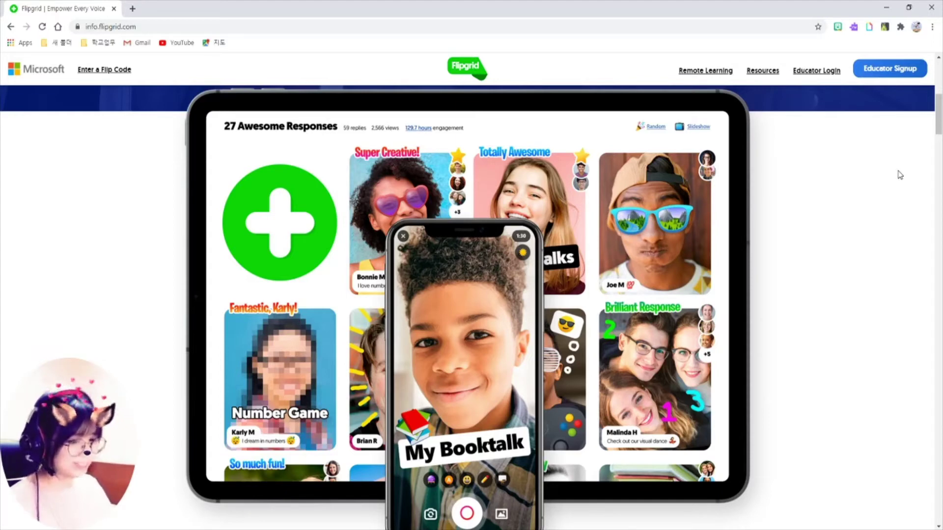
# Show the Flipgrid homepage at info.flipgrid.com and highlight its Educator Signup button
pyautogui.moveTo(847, 54); pyautogui.dragTo(930, 83)
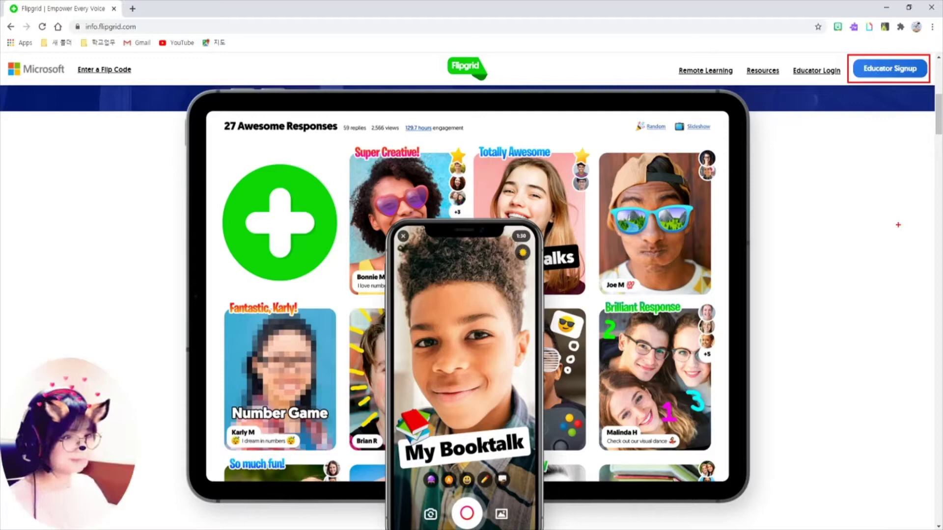
# Sign up as an educator, dismiss the Welcome to Flipgrid popup, and review the five listed grids
pyautogui.press('Escape')
pyautogui.click(890, 71)
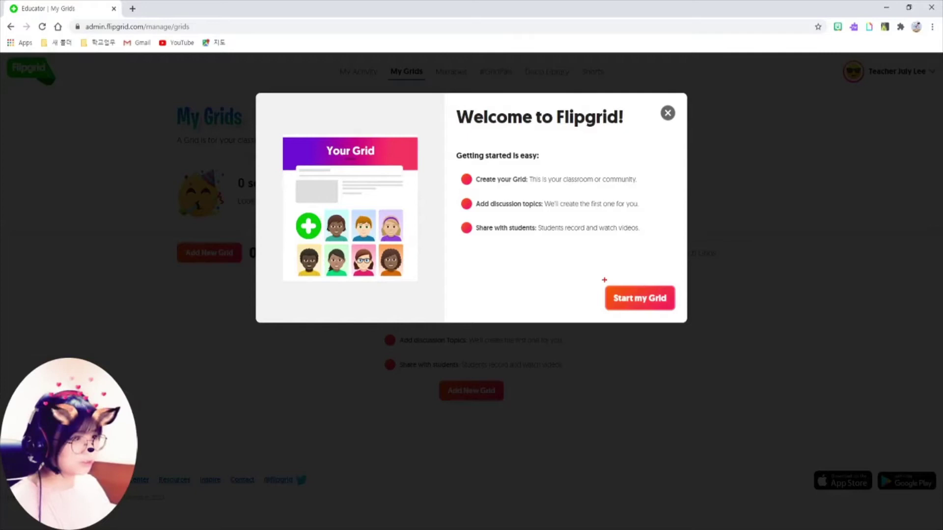
pyautogui.moveTo(600, 279); pyautogui.dragTo(670, 318)
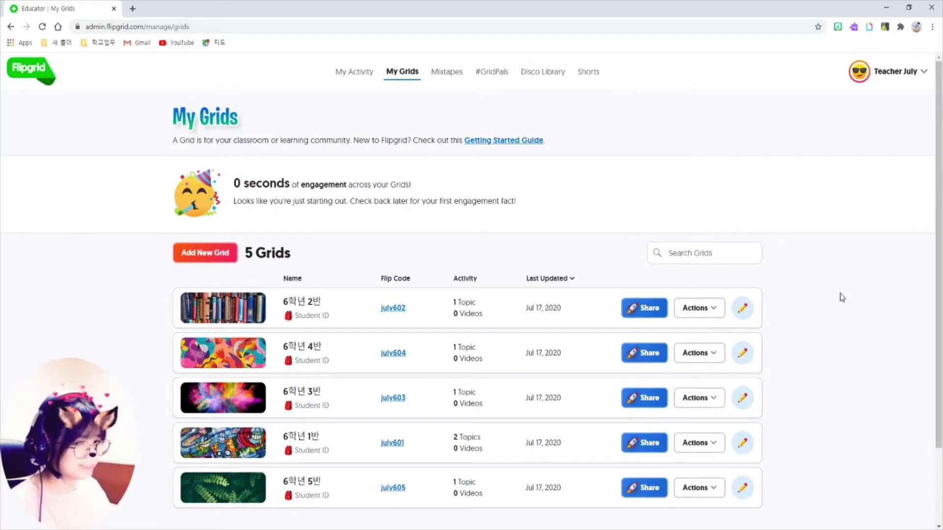
pyautogui.moveTo(186, 269)
pyautogui.mouseDown()
pyautogui.moveTo(761, 476)
pyautogui.moveTo(793, 523)
pyautogui.mouseUp()
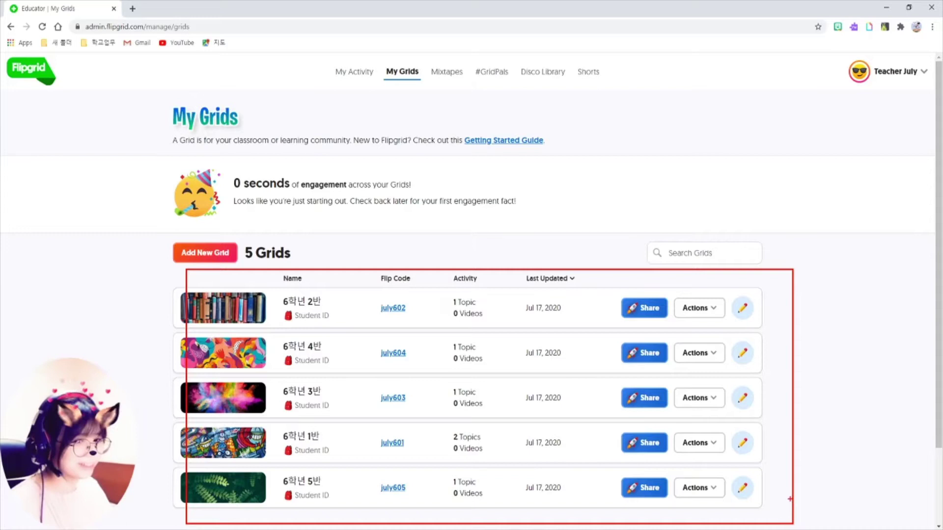
pyautogui.press('Escape')
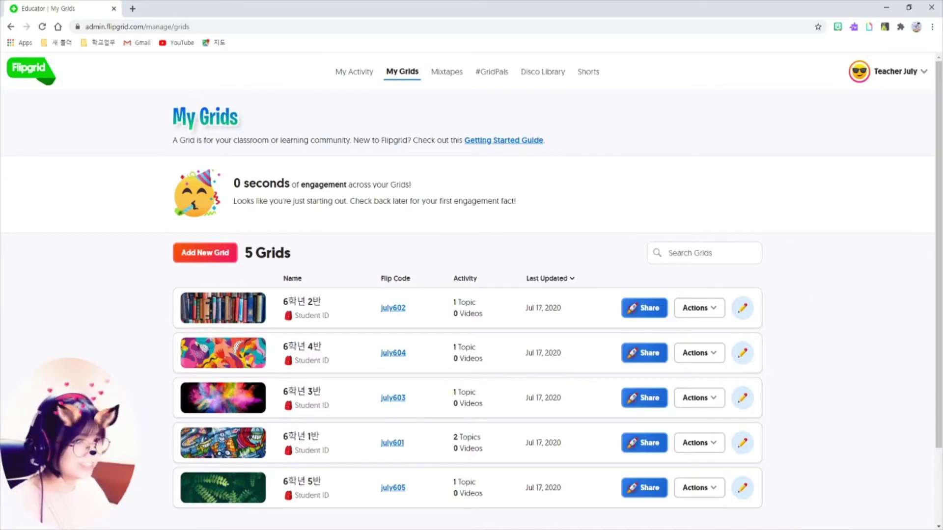
pyautogui.moveTo(162, 239); pyautogui.dragTo(250, 274)
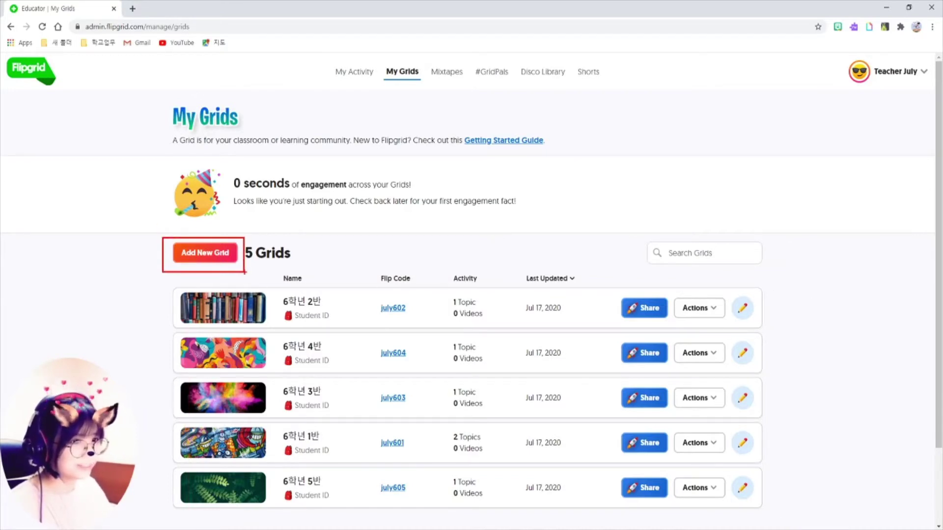
pyautogui.press('Escape')
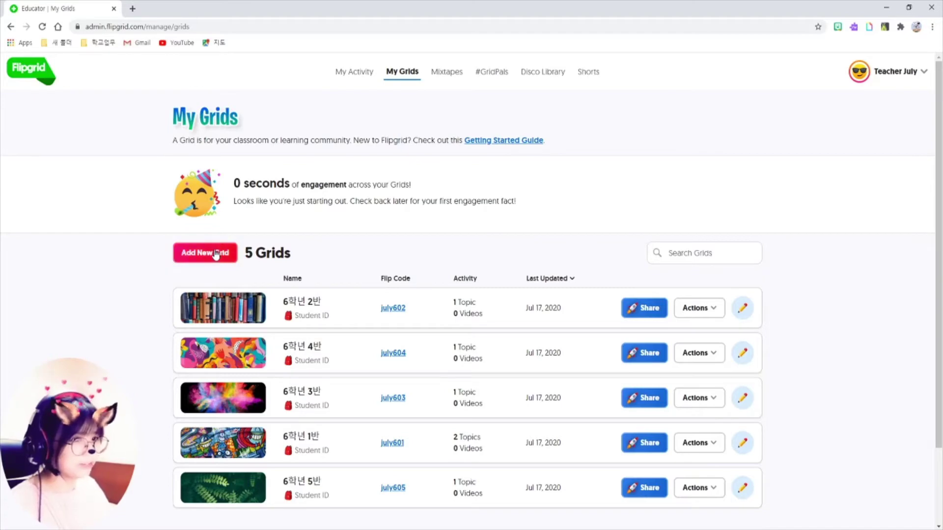
pyautogui.click(208, 253)
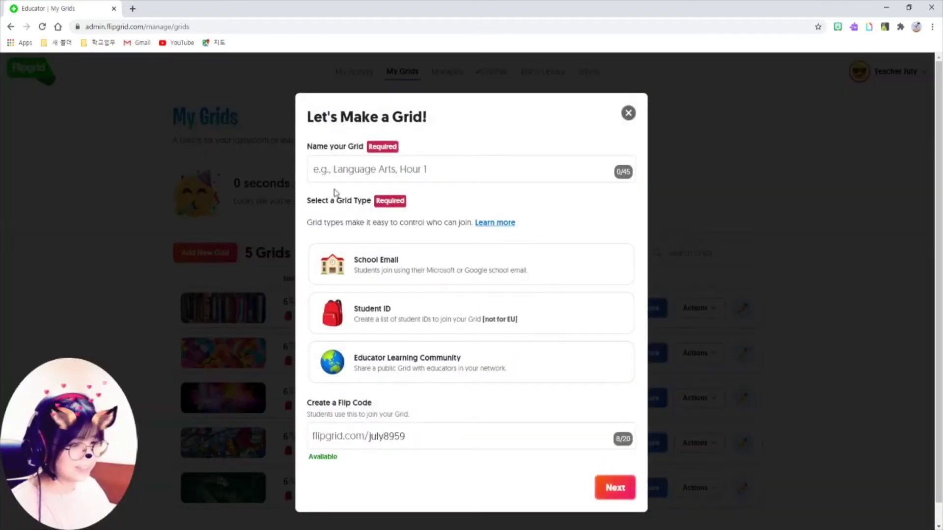
pyautogui.moveTo(301, 138)
pyautogui.mouseDown()
pyautogui.moveTo(444, 179)
pyautogui.moveTo(649, 192)
pyautogui.mouseUp()
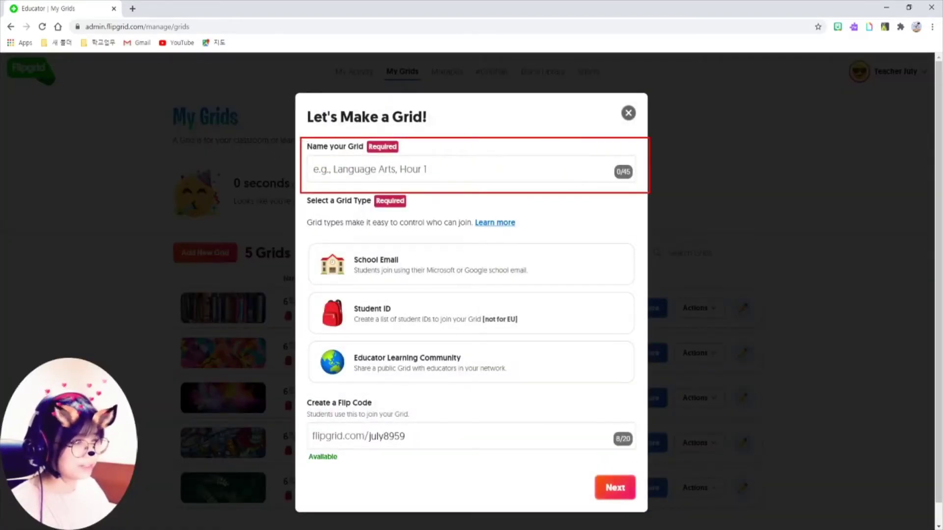
pyautogui.press('Escape')
pyautogui.click(398, 168)
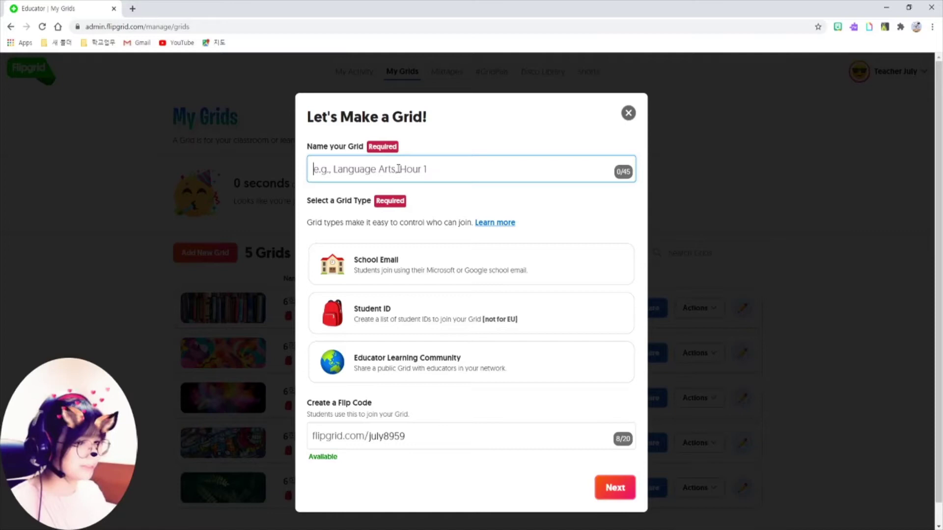
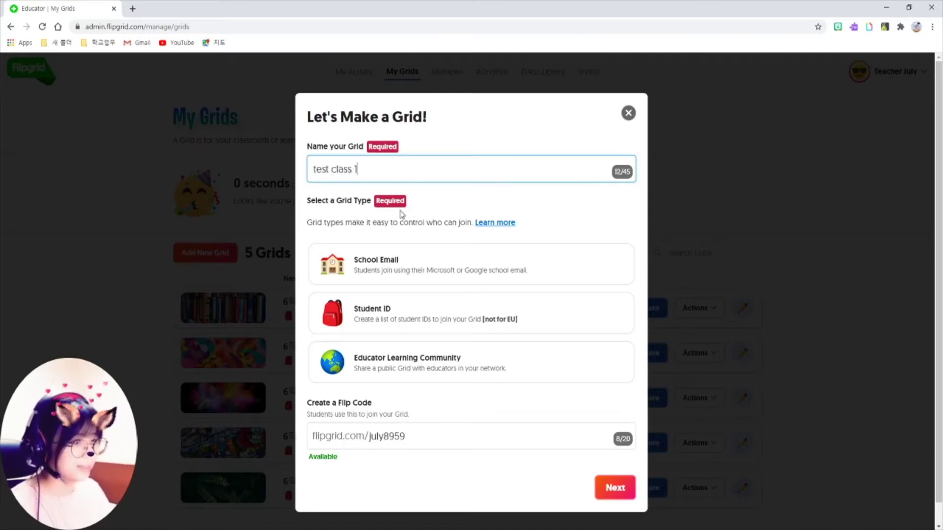
# Choose Student ID as the new grid's type
pyautogui.moveTo(303, 194); pyautogui.dragTo(646, 397)
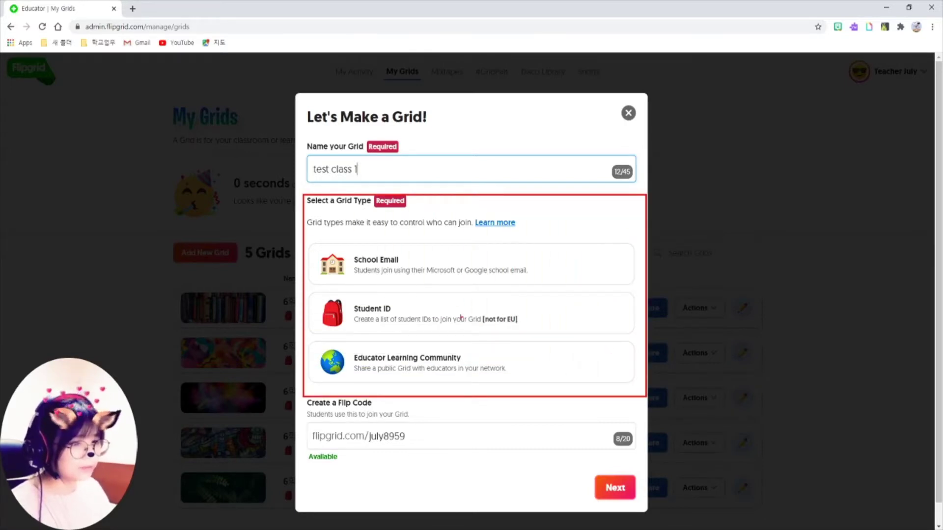
pyautogui.moveTo(308, 287)
pyautogui.mouseDown()
pyautogui.moveTo(334, 317)
pyautogui.moveTo(593, 344)
pyautogui.moveTo(642, 338)
pyautogui.mouseUp()
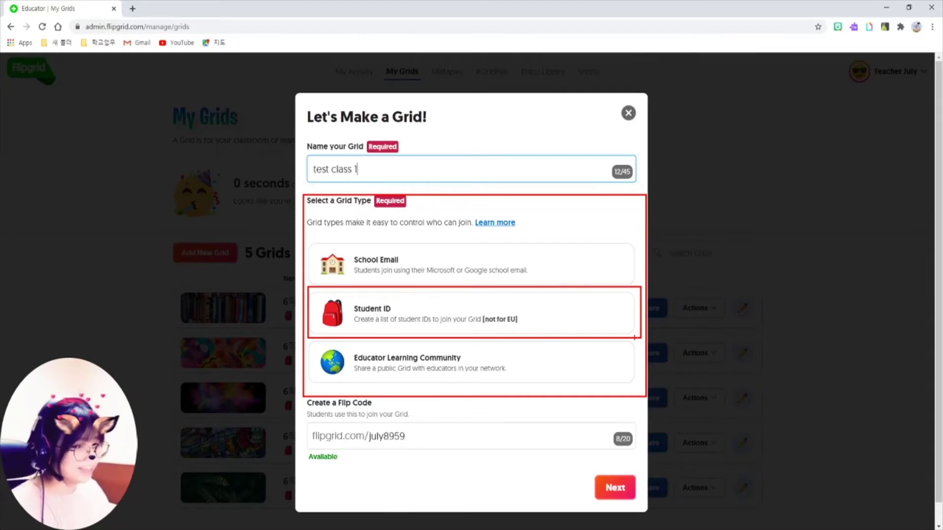
pyautogui.click(502, 322)
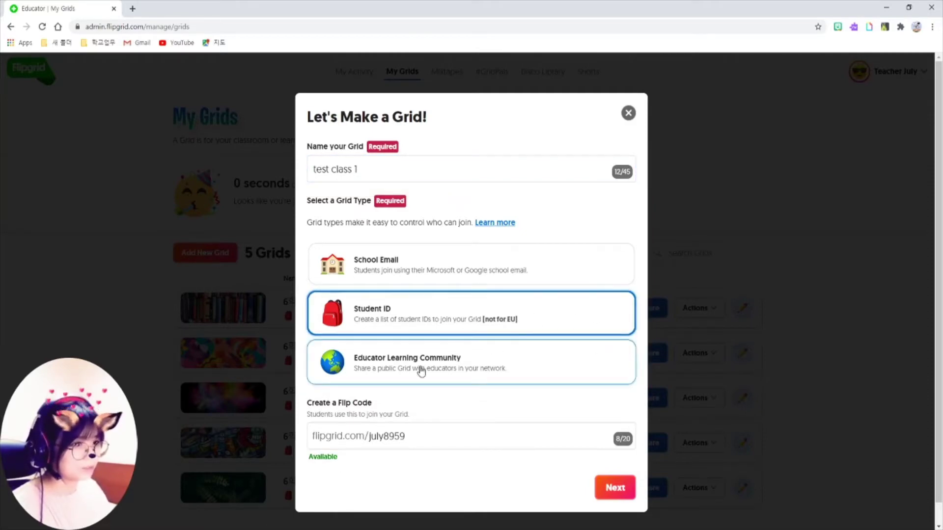
pyautogui.moveTo(303, 393)
pyautogui.mouseDown()
pyautogui.moveTo(412, 454)
pyautogui.moveTo(644, 462)
pyautogui.mouseUp()
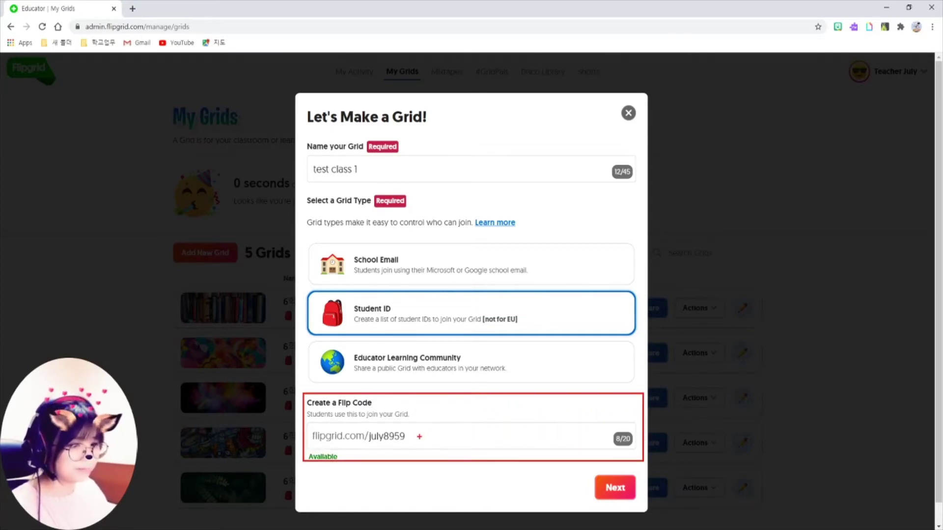
pyautogui.press('Escape')
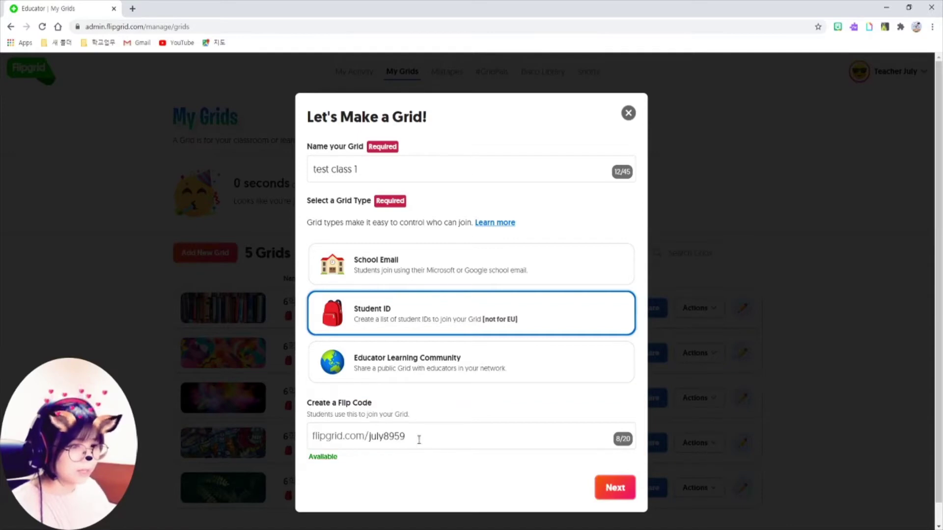
pyautogui.click(426, 439)
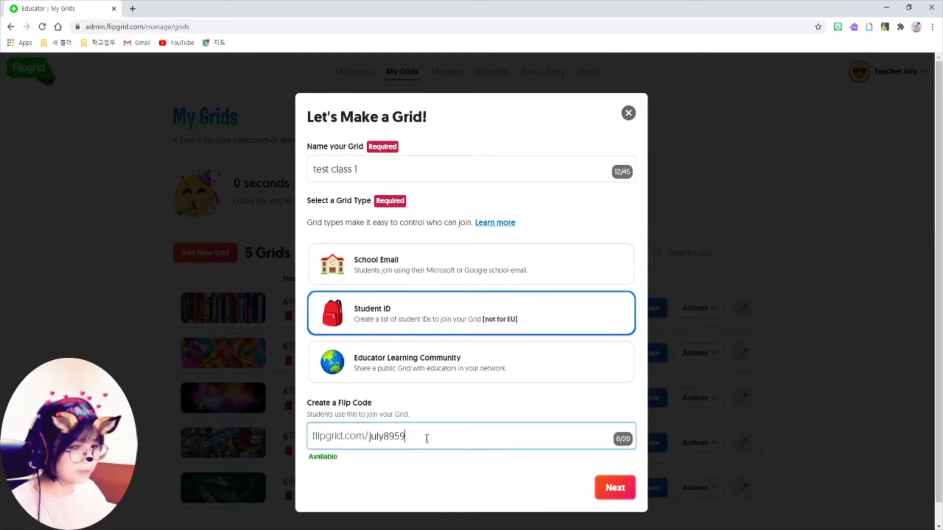
pyautogui.moveTo(364, 427)
pyautogui.mouseDown()
pyautogui.moveTo(393, 447)
pyautogui.moveTo(412, 448)
pyautogui.mouseUp()
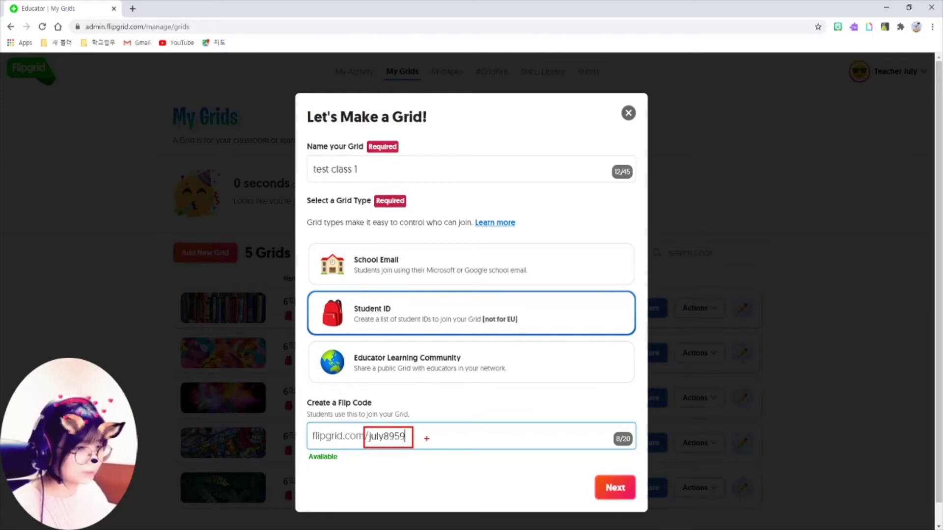
pyautogui.press('Escape')
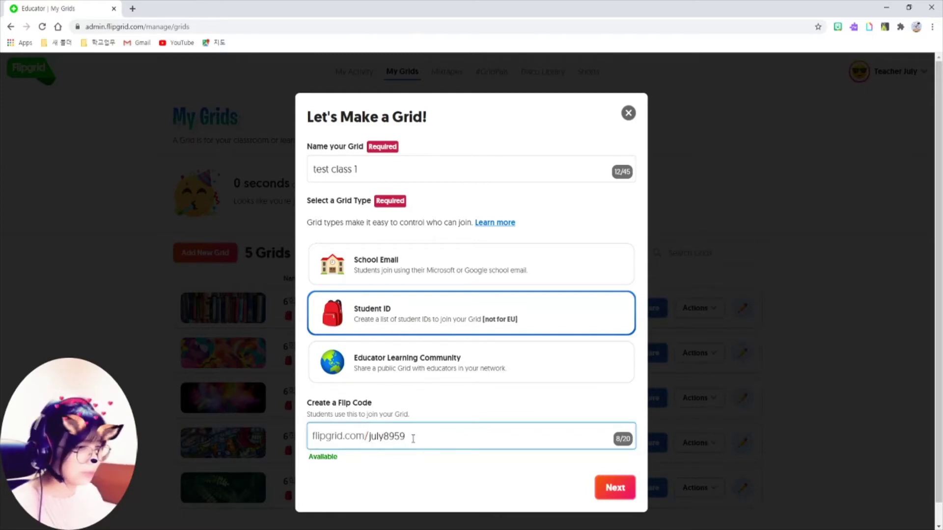
pyautogui.press('BackSpace')
pyautogui.press('BackSpace')
pyautogui.press('BackSpace')
pyautogui.press('BackSpace')
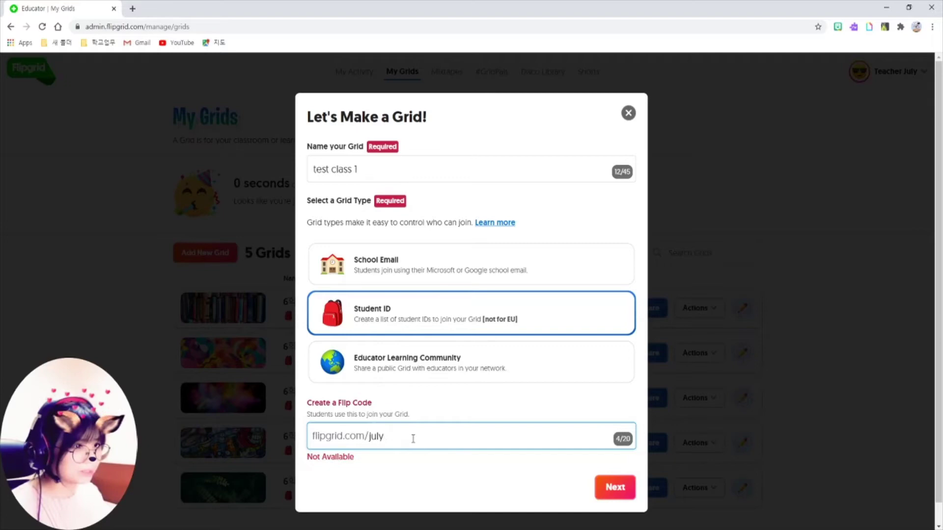
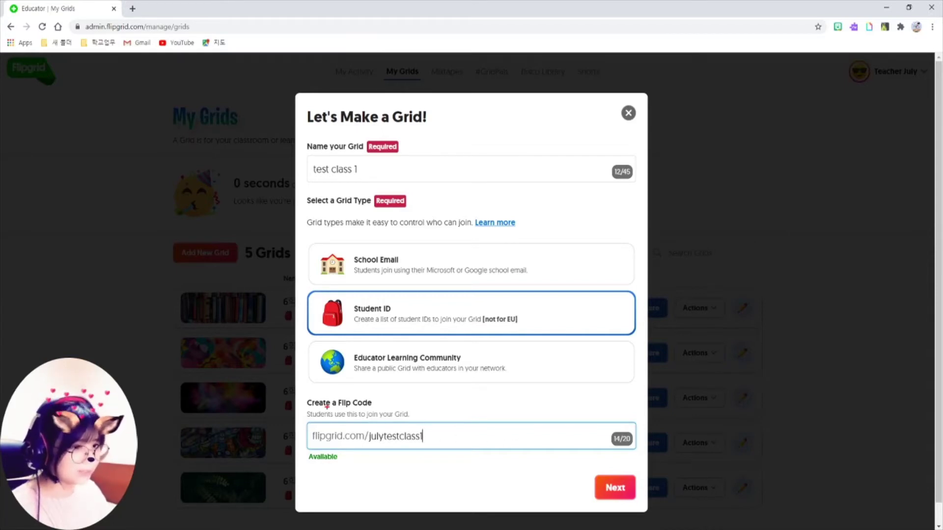
pyautogui.moveTo(306, 416)
pyautogui.mouseDown()
pyautogui.moveTo(368, 453)
pyautogui.moveTo(444, 454)
pyautogui.mouseUp()
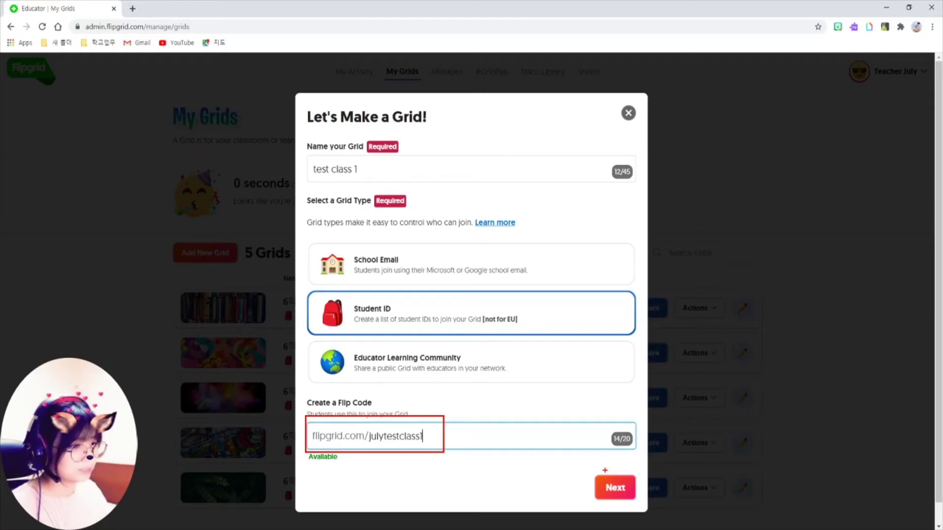
pyautogui.moveTo(590, 470); pyautogui.dragTo(641, 504)
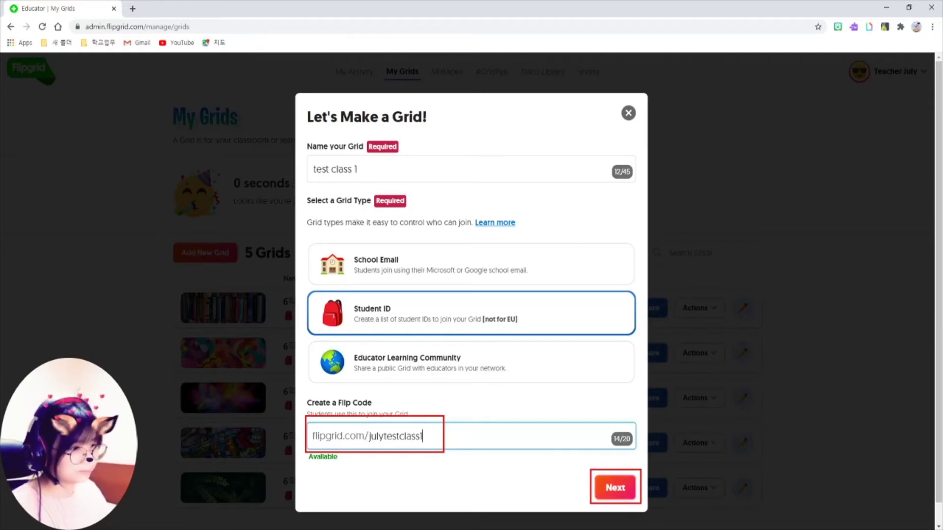
# Move to the Student ID step and enter the student's first and last name
pyautogui.click(614, 486)
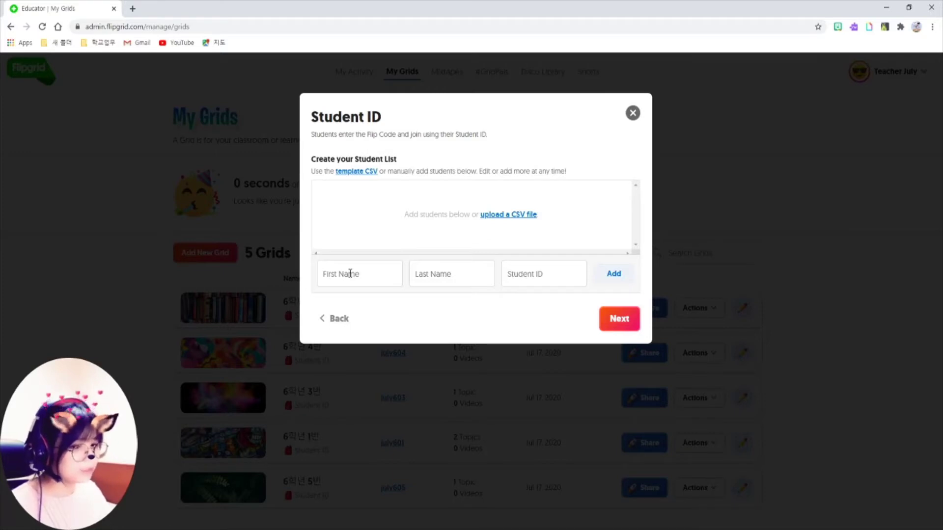
pyautogui.click(350, 273)
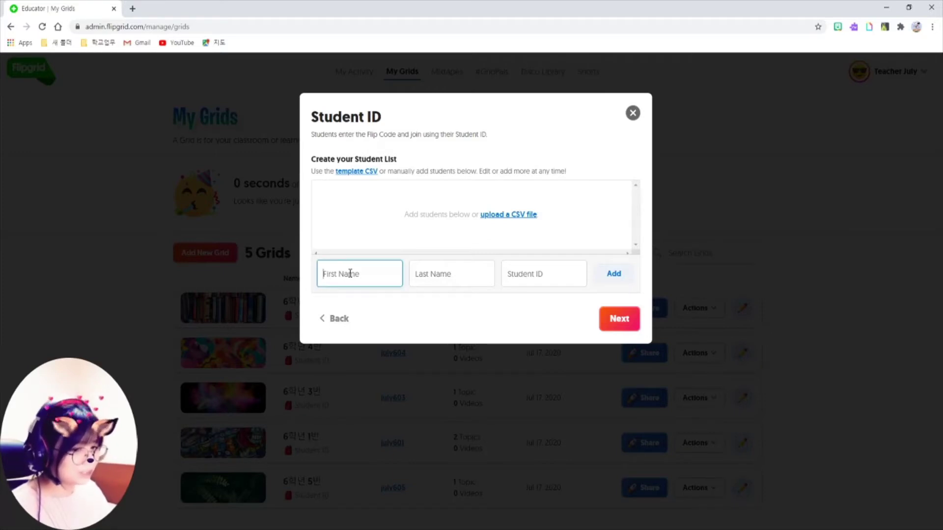
pyautogui.write('Teacher')
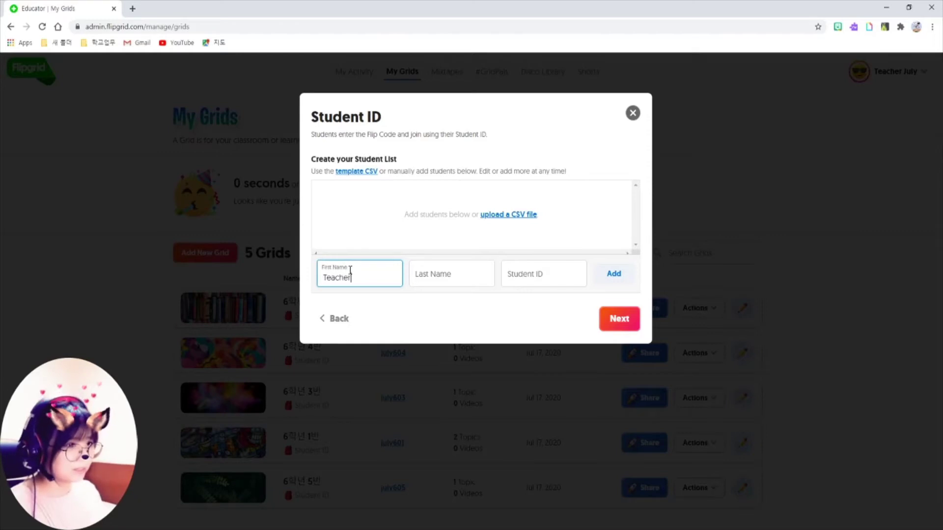
pyautogui.press('Tab')
pyautogui.write('July')
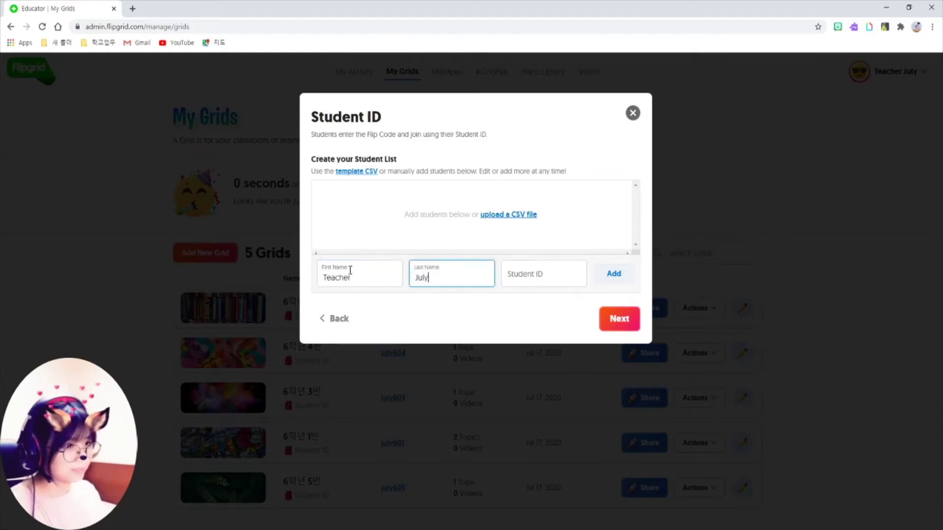
pyautogui.press('Tab')
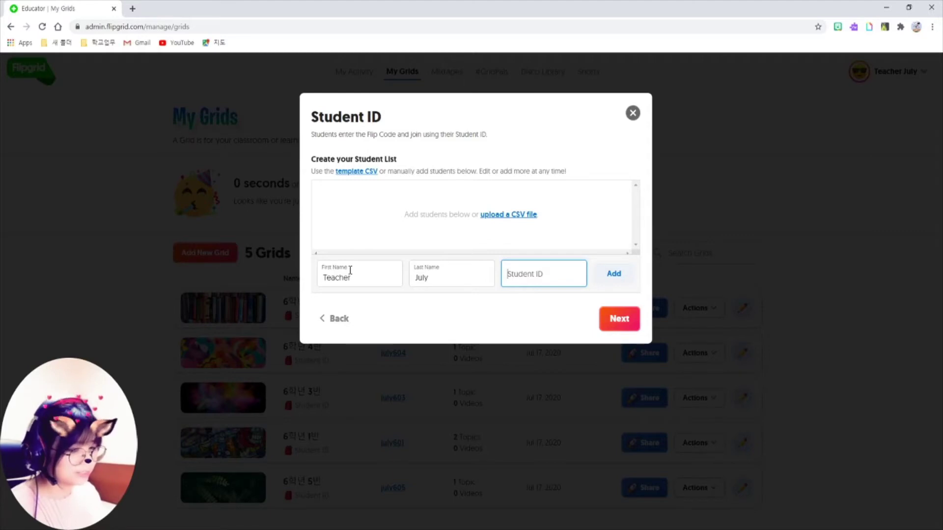
# Enter the student's ID and add the student to the grid's list
pyautogui.write('Tea')
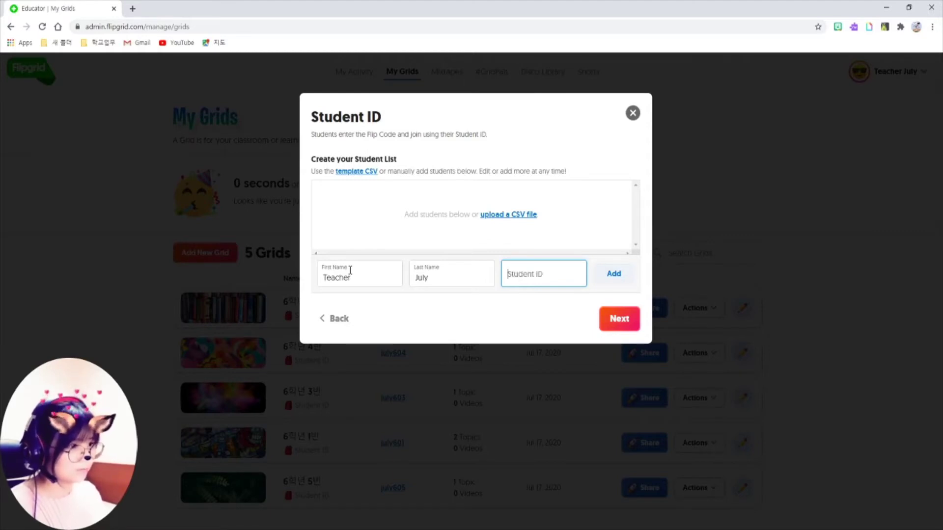
pyautogui.write('1')
pyautogui.press('BackSpace')
pyautogui.write('1234')
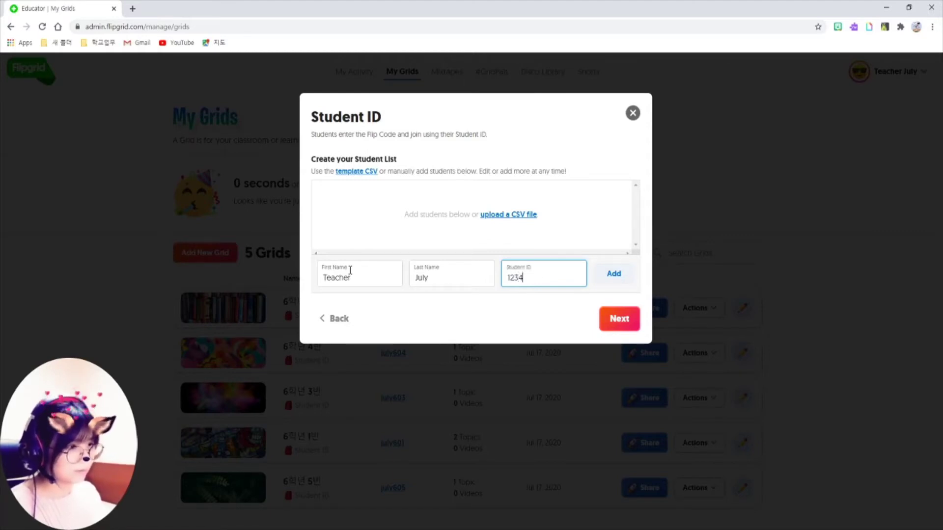
pyautogui.write('July')
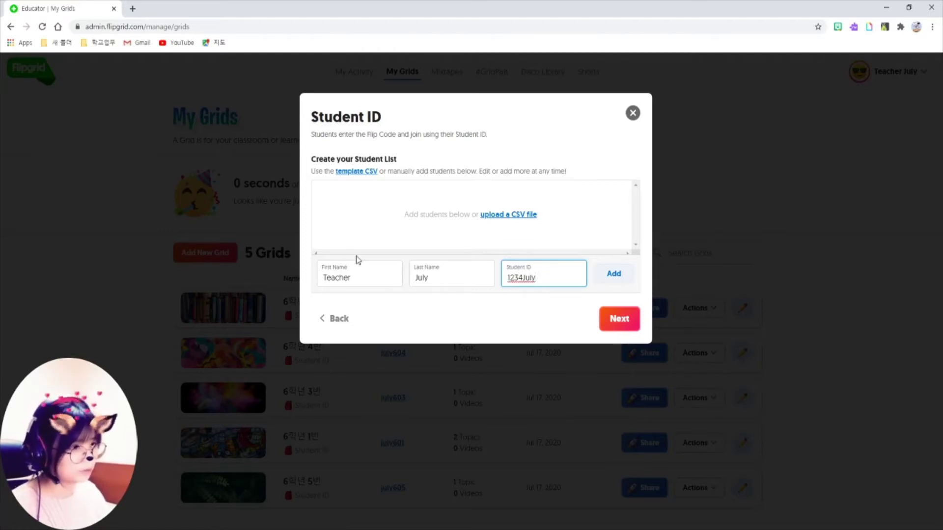
pyautogui.click(614, 274)
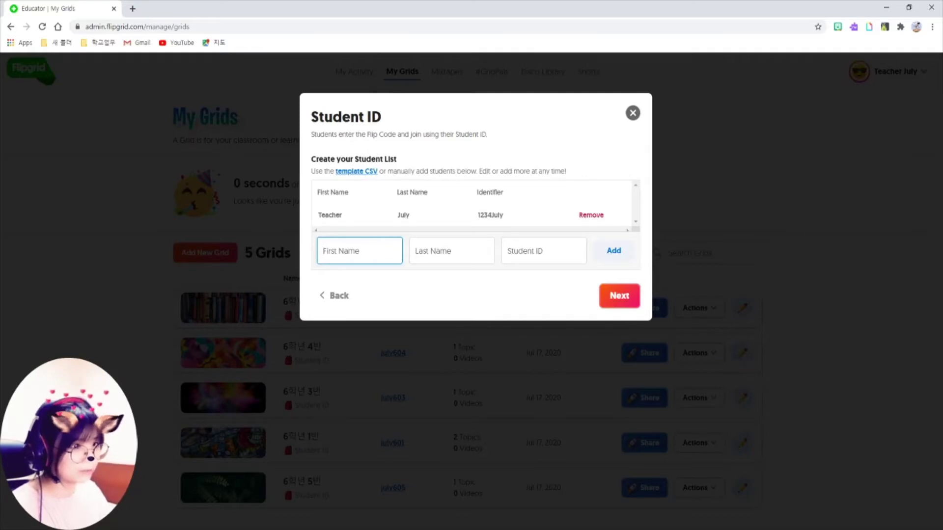
pyautogui.moveTo(332, 163); pyautogui.dragTo(380, 177)
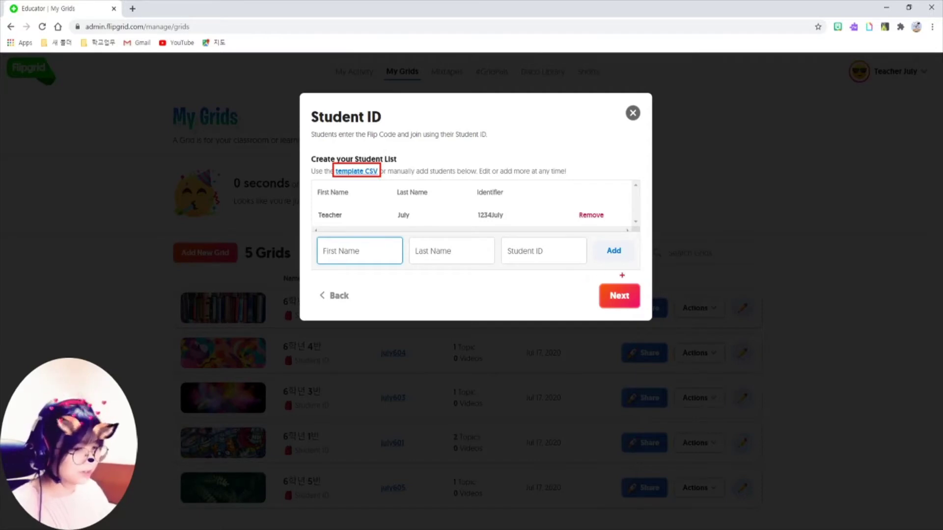
pyautogui.moveTo(593, 279); pyautogui.dragTo(644, 314)
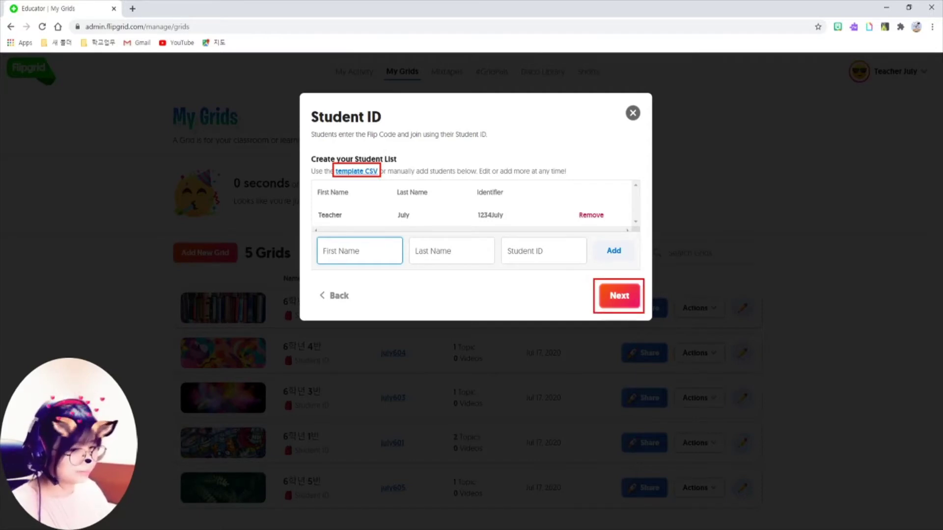
pyautogui.click(620, 296)
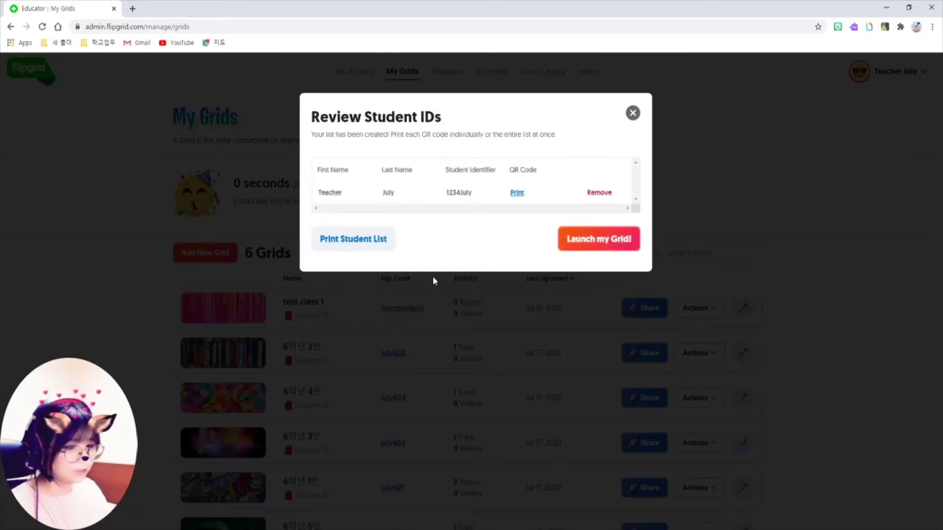
pyautogui.moveTo(304, 220); pyautogui.dragTo(410, 263)
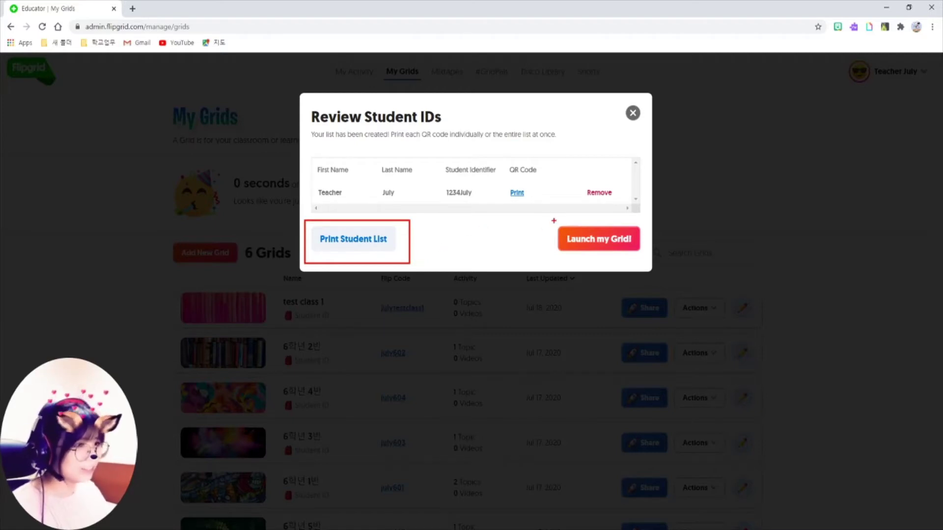
pyautogui.moveTo(554, 219)
pyautogui.mouseDown()
pyautogui.moveTo(564, 237)
pyautogui.moveTo(644, 261)
pyautogui.mouseUp()
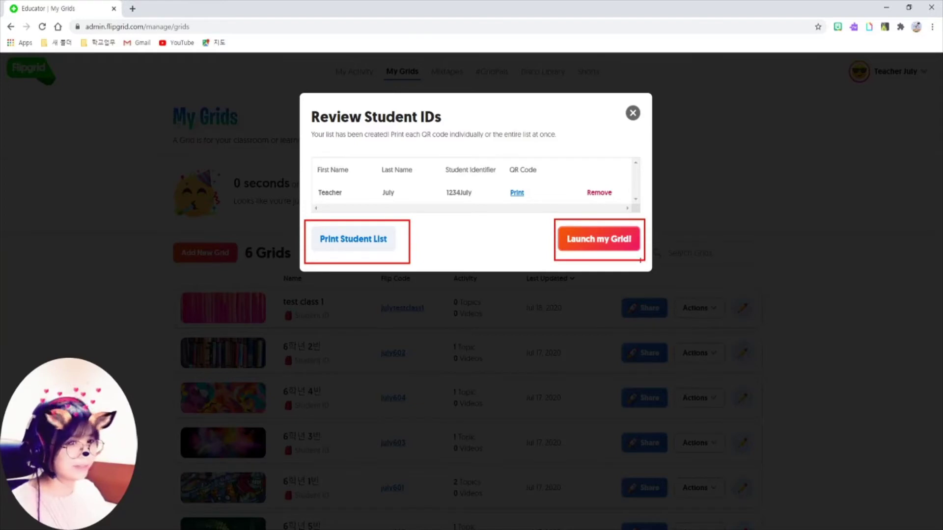
pyautogui.click(596, 237)
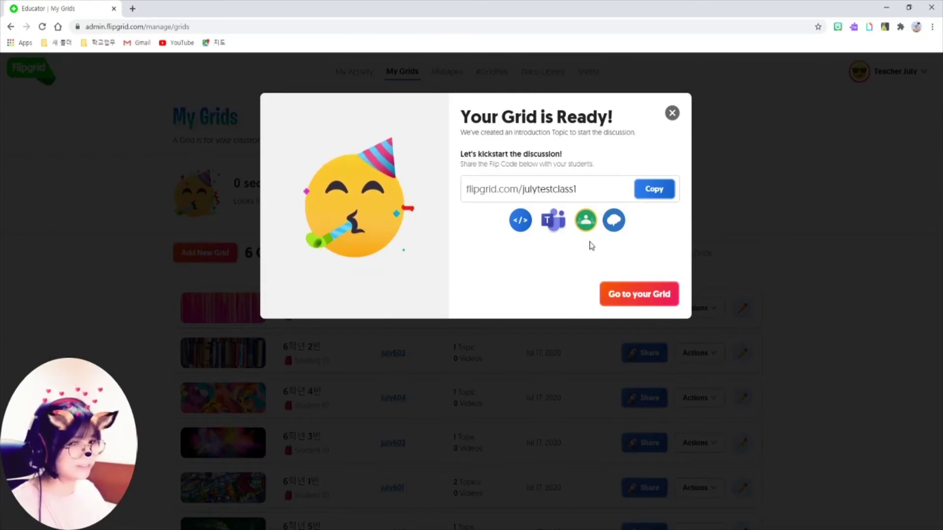
pyautogui.click(651, 295)
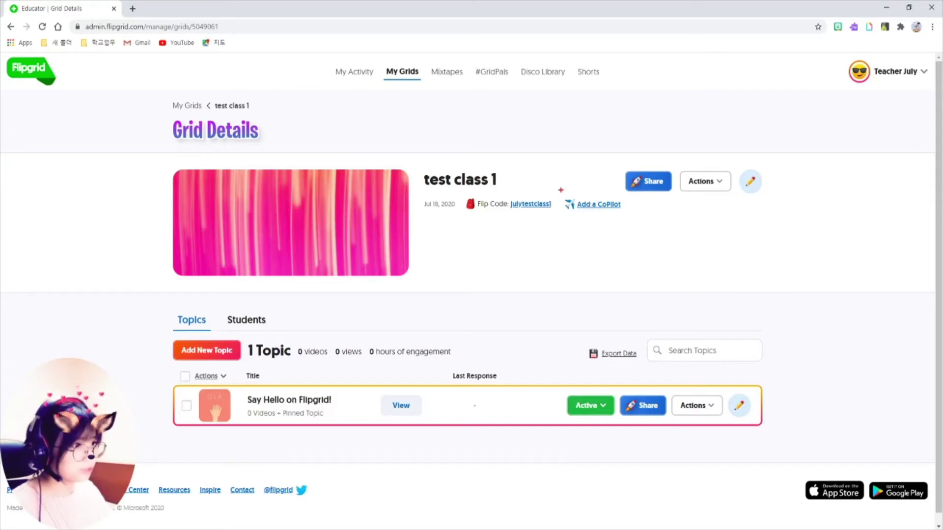
pyautogui.moveTo(560, 189); pyautogui.dragTo(625, 219)
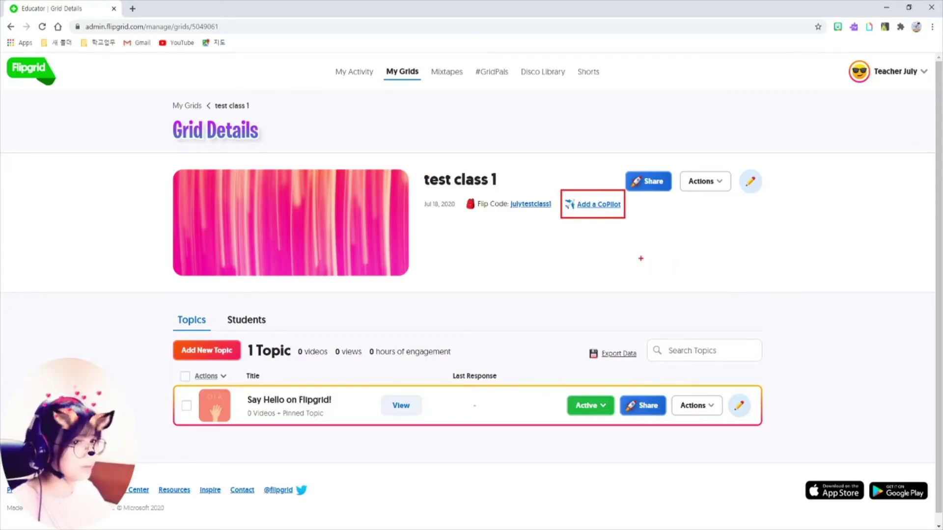
pyautogui.press('Escape')
pyautogui.click(604, 205)
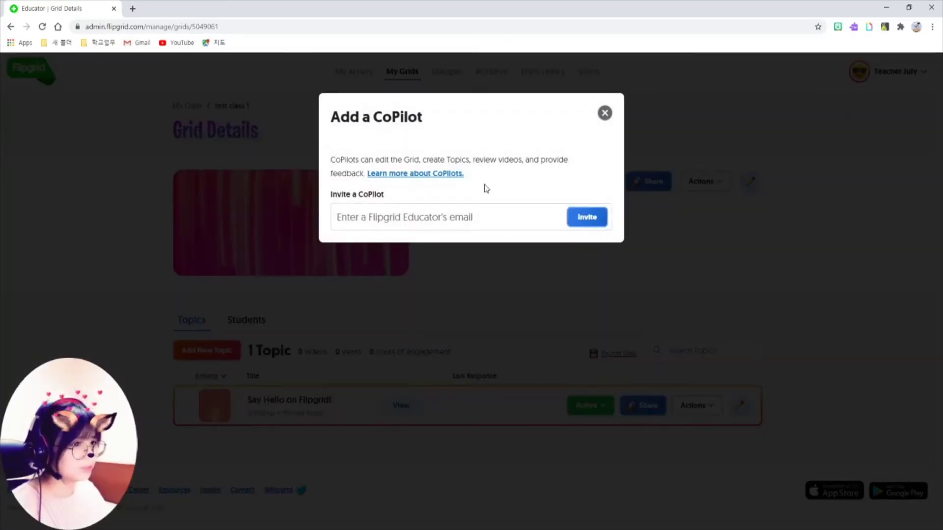
pyautogui.moveTo(328, 199)
pyautogui.mouseDown()
pyautogui.moveTo(425, 219)
pyautogui.moveTo(618, 233)
pyautogui.mouseUp()
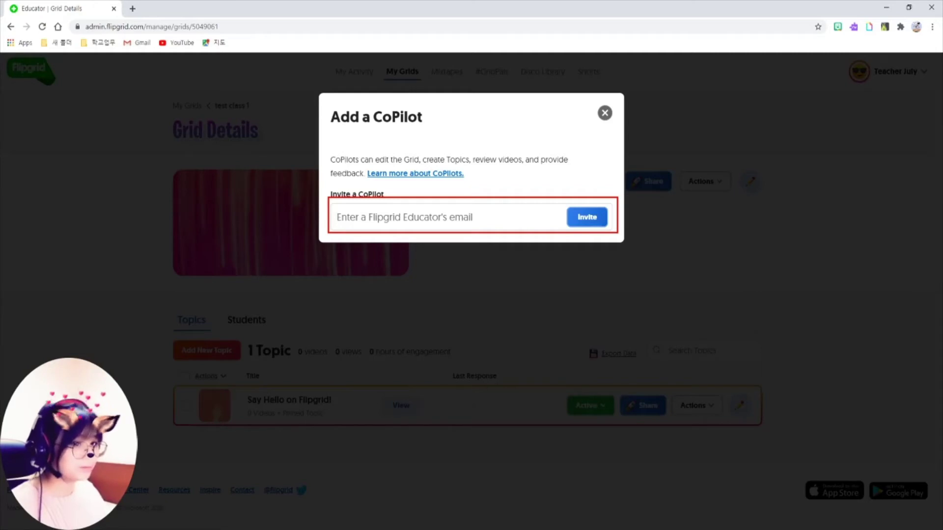
pyautogui.click(604, 113)
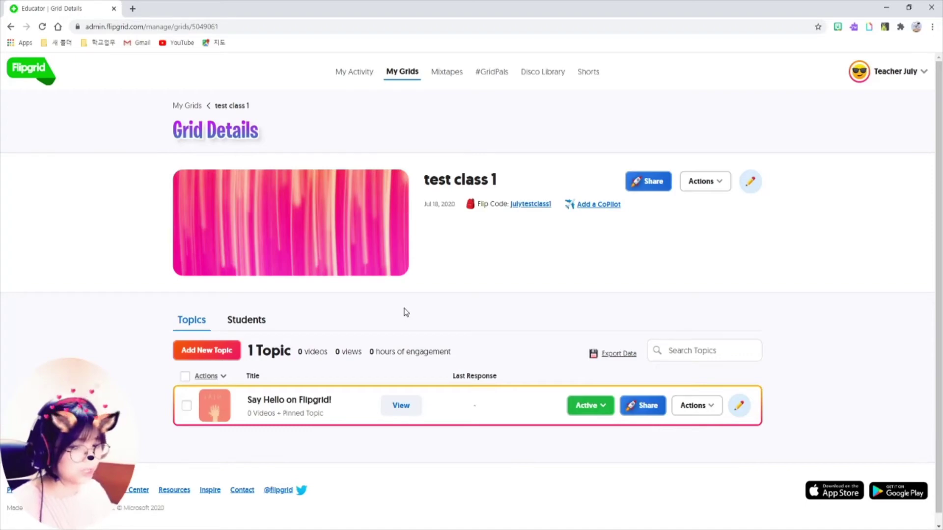
# Create a new topic titled 'Your summer vacation plans'
pyautogui.moveTo(164, 334)
pyautogui.mouseDown()
pyautogui.moveTo(252, 363)
pyautogui.moveTo(246, 367)
pyautogui.mouseUp()
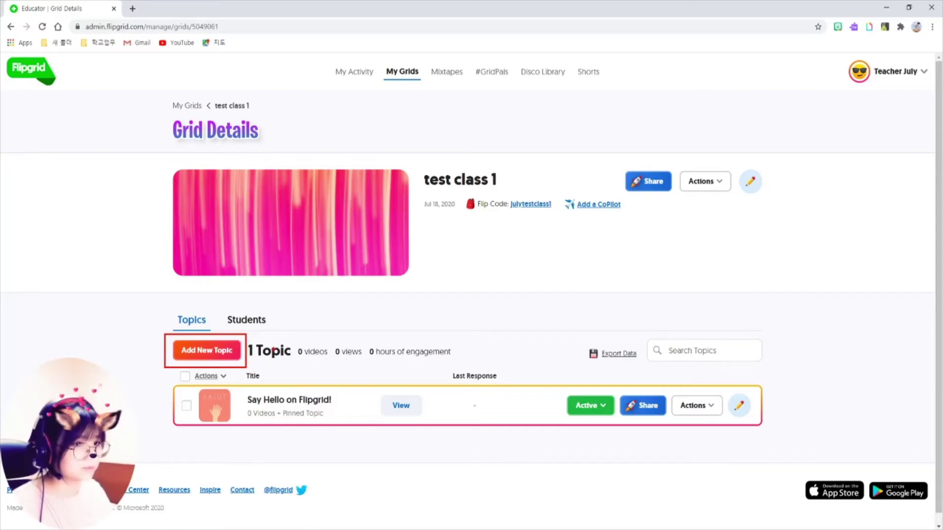
pyautogui.click(216, 351)
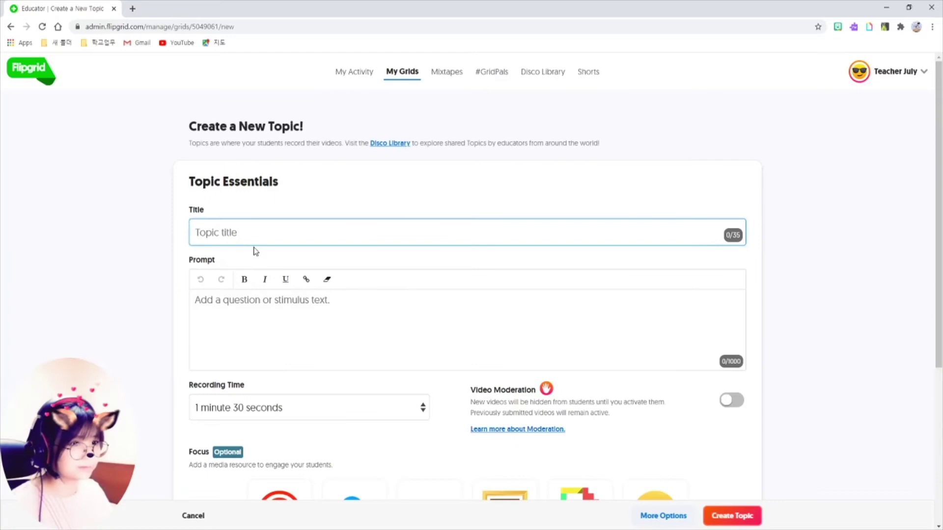
pyautogui.moveTo(188, 202)
pyautogui.mouseDown()
pyautogui.moveTo(309, 251)
pyautogui.moveTo(687, 245)
pyautogui.moveTo(717, 253)
pyautogui.mouseUp()
pyautogui.write('Y')
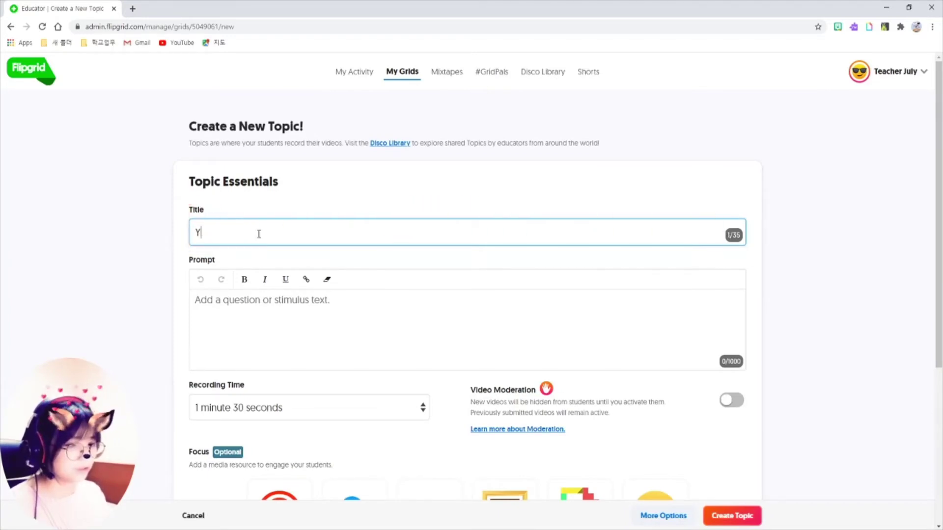
pyautogui.write('our summ')
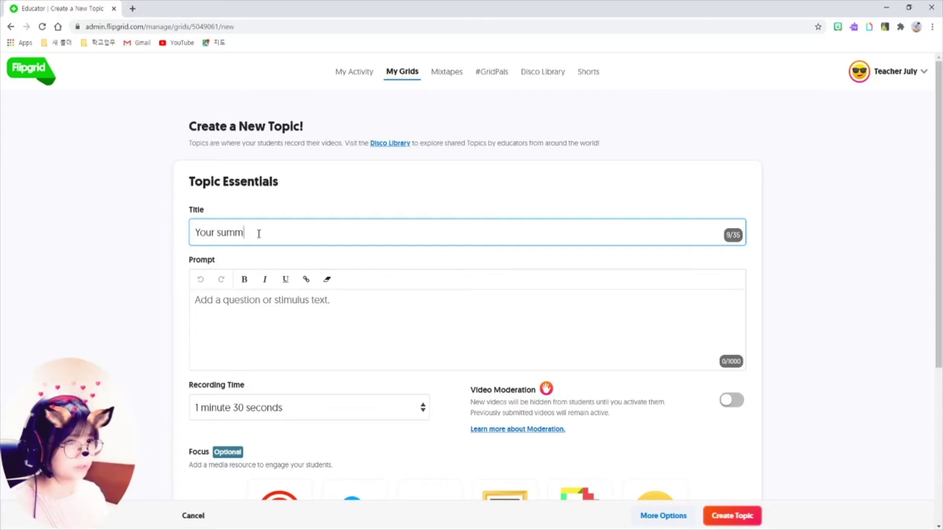
pyautogui.write('er vacation plans')
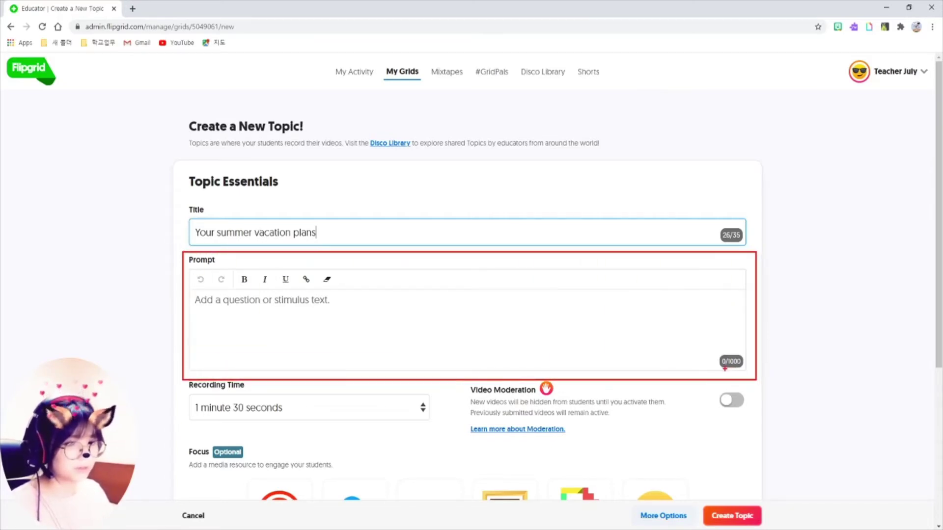
# Write the prompt: '1. Use the pattern ; be going to' and '2. Talk about at least three things…'
pyautogui.click(295, 313)
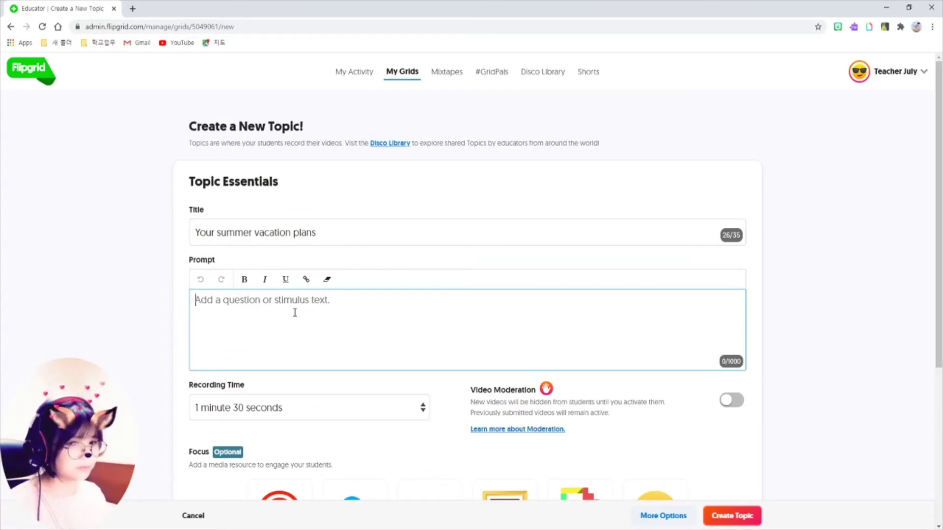
pyautogui.write('1. ')
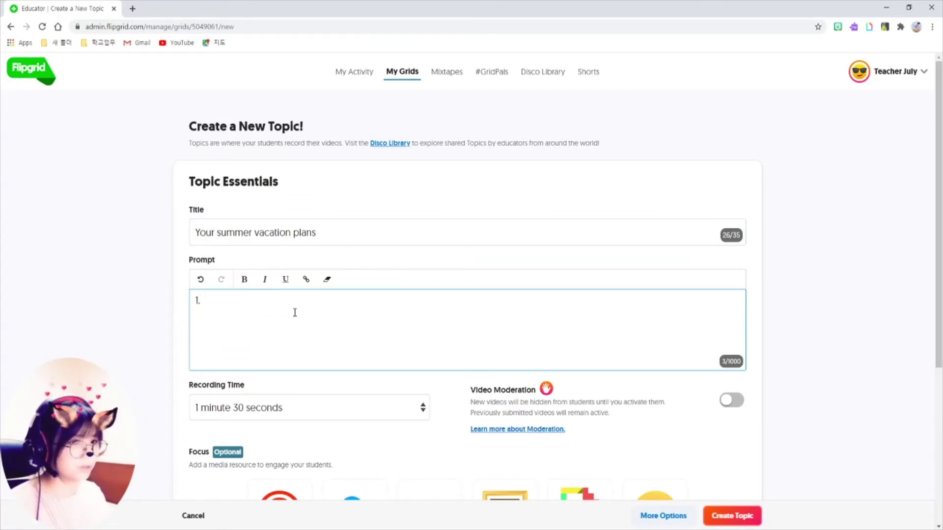
pyautogui.write('use th')
pyautogui.press('BackSpace')
pyautogui.press('BackSpace')
pyautogui.press('BackSpace')
pyautogui.press('BackSpace')
pyautogui.press('BackSpace')
pyautogui.press('BackSpace')
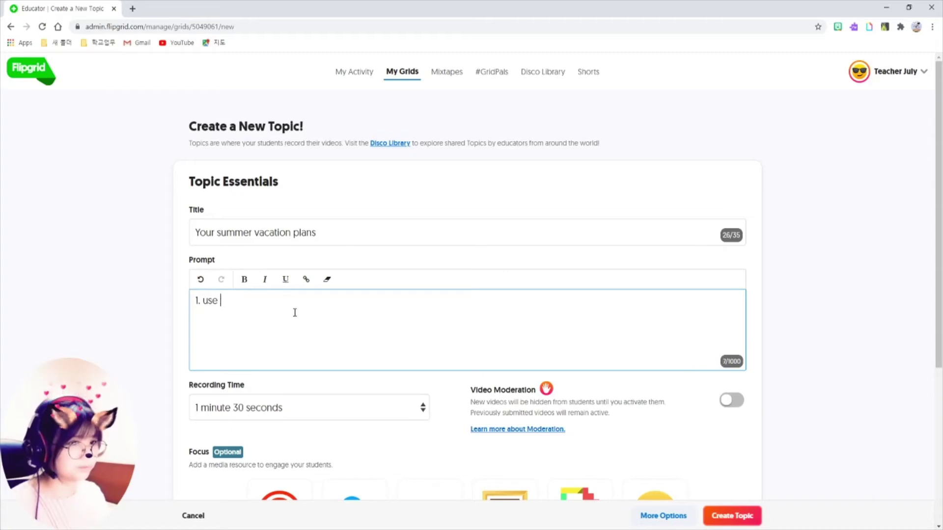
pyautogui.write('Use ')
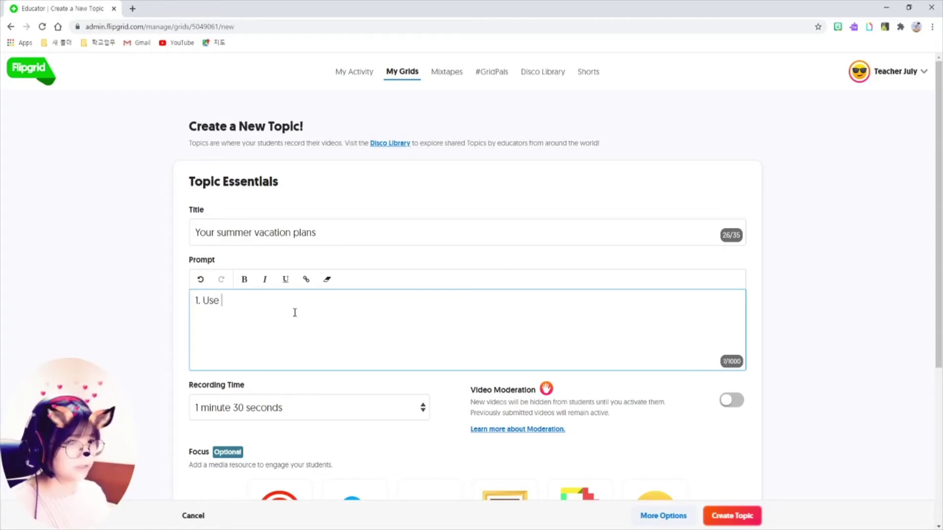
pyautogui.write('the pattern')
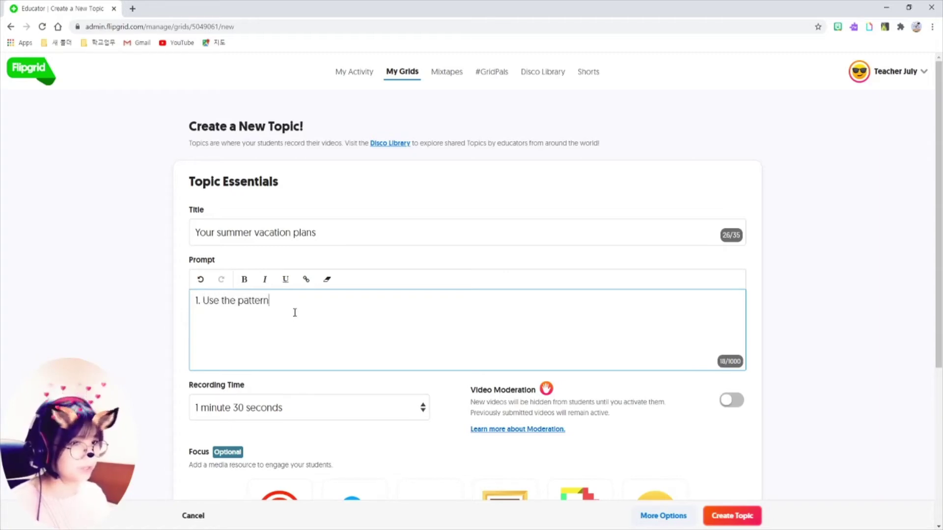
pyautogui.write(' ; be ')
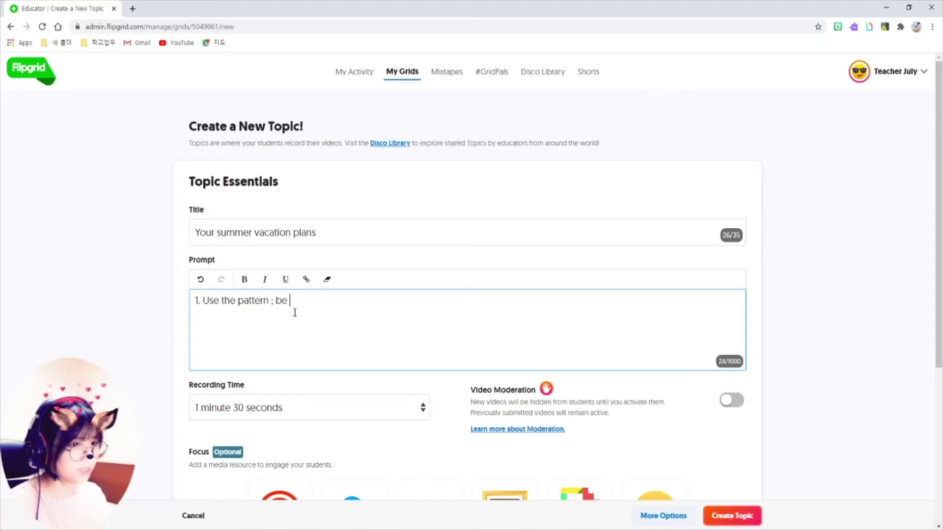
pyautogui.write('going to')
pyautogui.press('Return')
pyautogui.write('2')
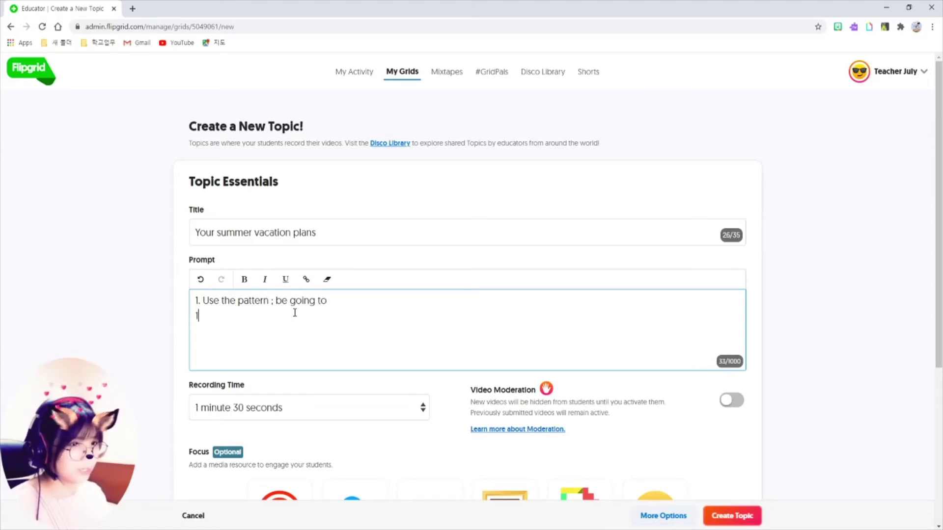
pyautogui.write('. ')
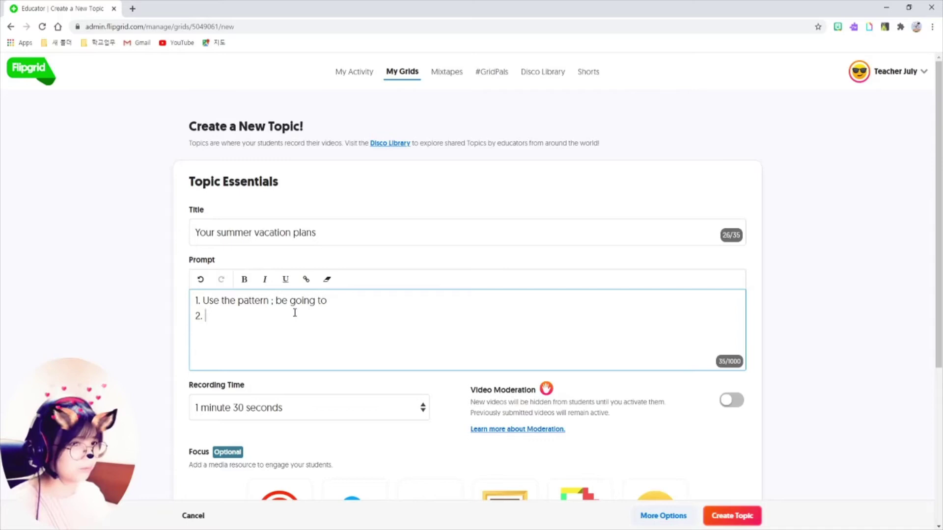
pyautogui.write('Talk ')
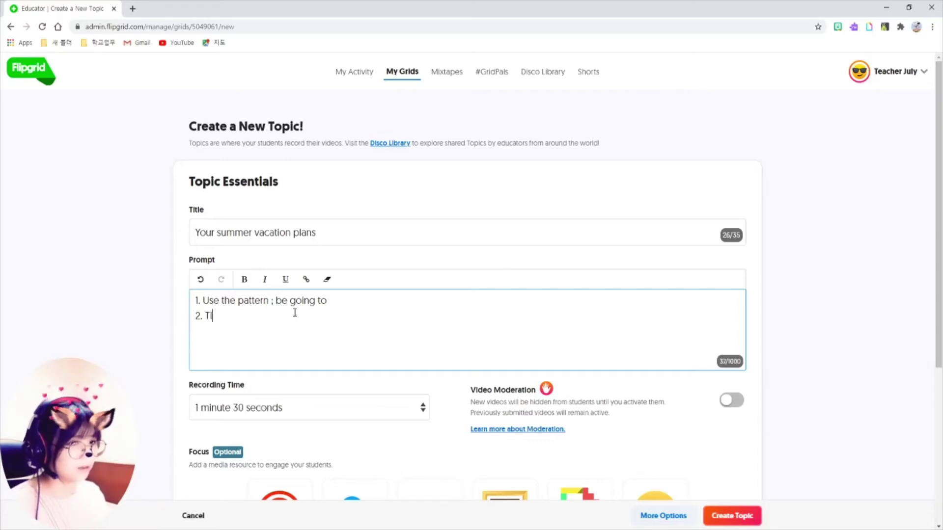
pyautogui.write('abou')
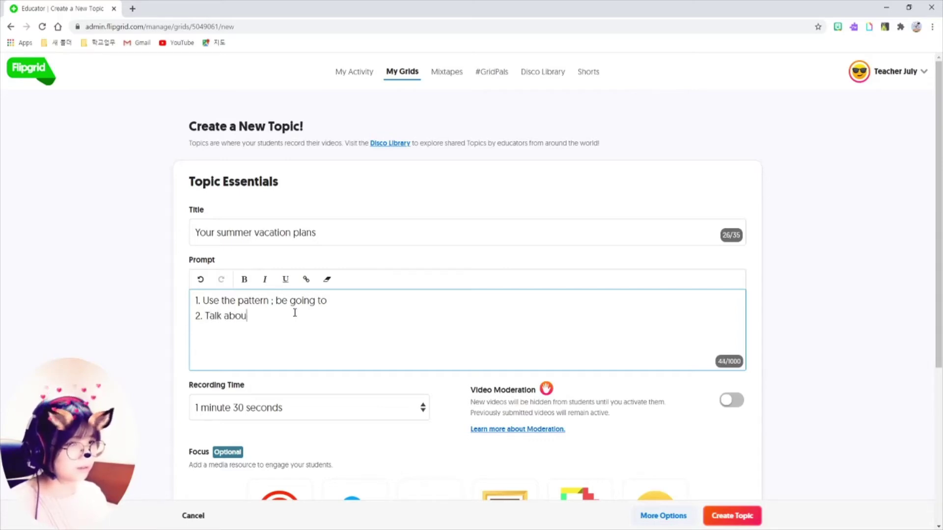
pyautogui.write('t at least t')
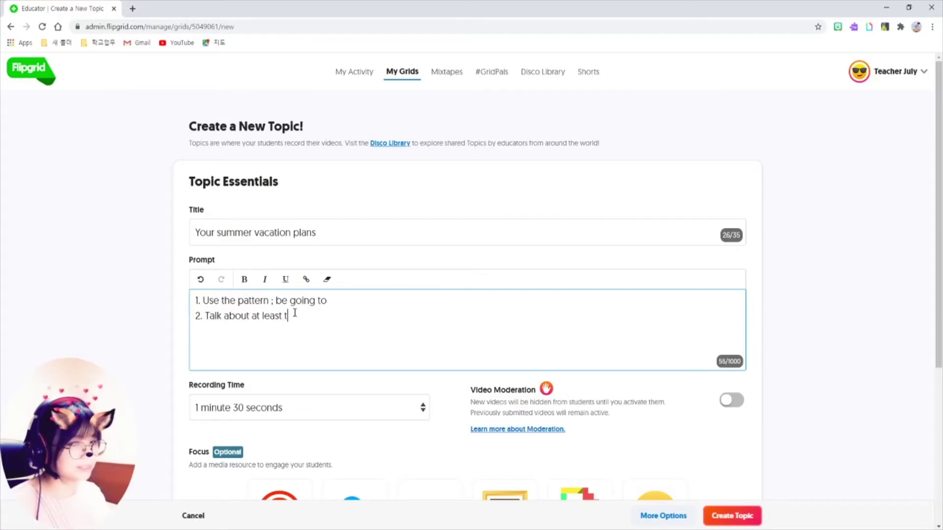
pyautogui.write('hree things')
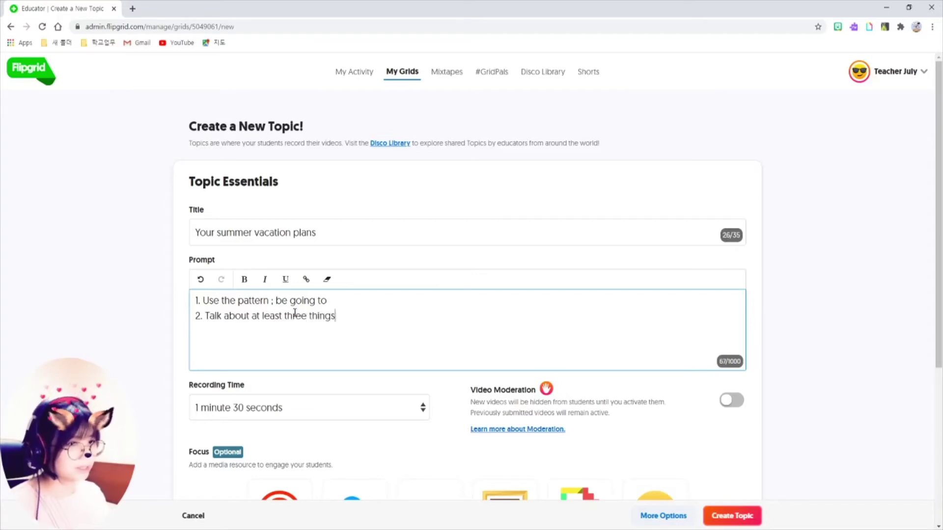
pyautogui.write(' that you want t')
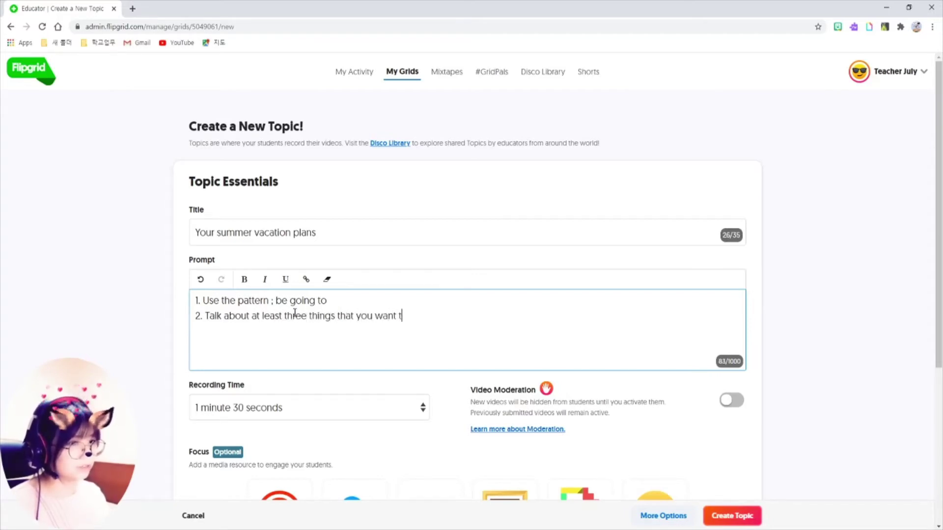
pyautogui.write('o do and why.')
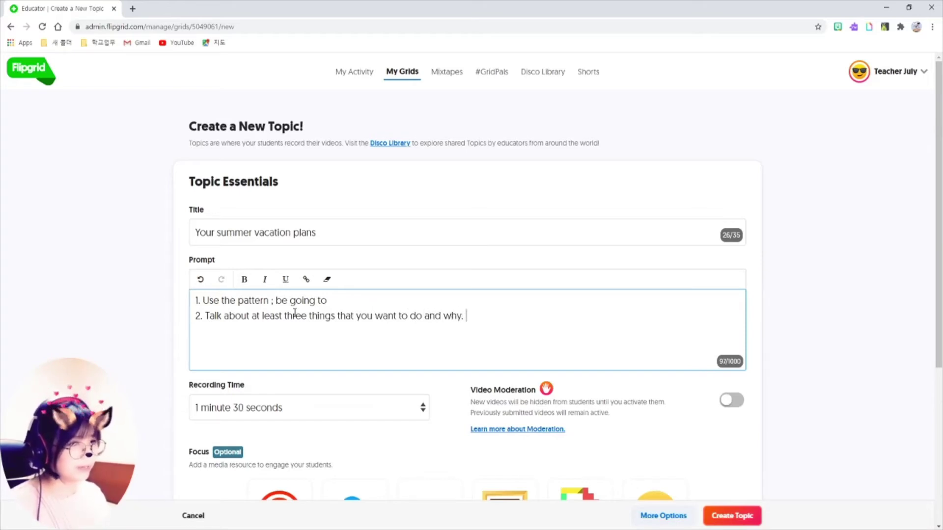
# Set the topic's Recording Time to 1 minute
pyautogui.scroll(-1, 680, 293)
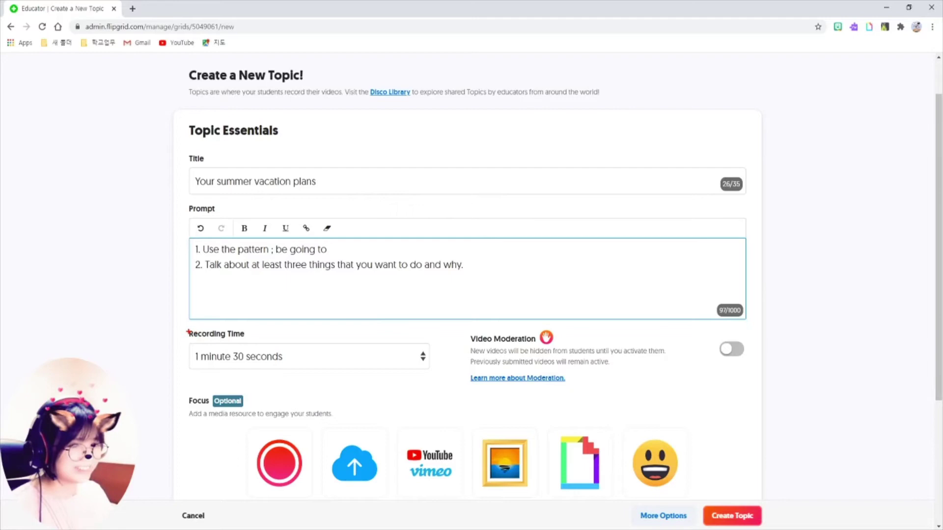
pyautogui.moveTo(187, 327); pyautogui.dragTo(450, 384)
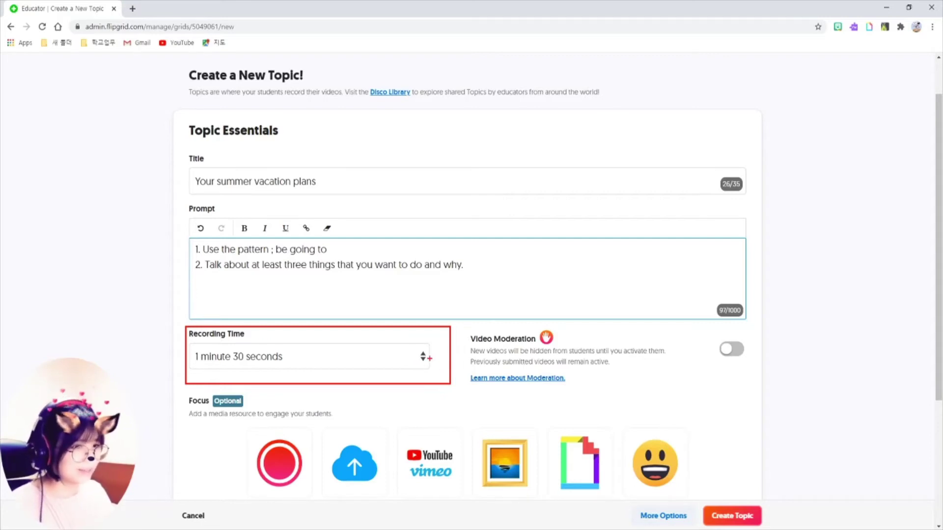
pyautogui.press('Escape')
pyautogui.click(423, 358)
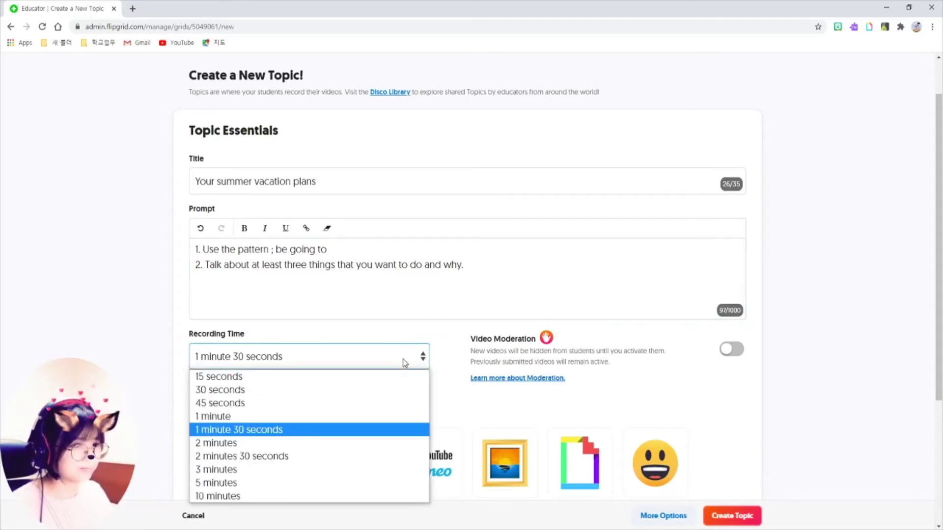
pyautogui.click(399, 415)
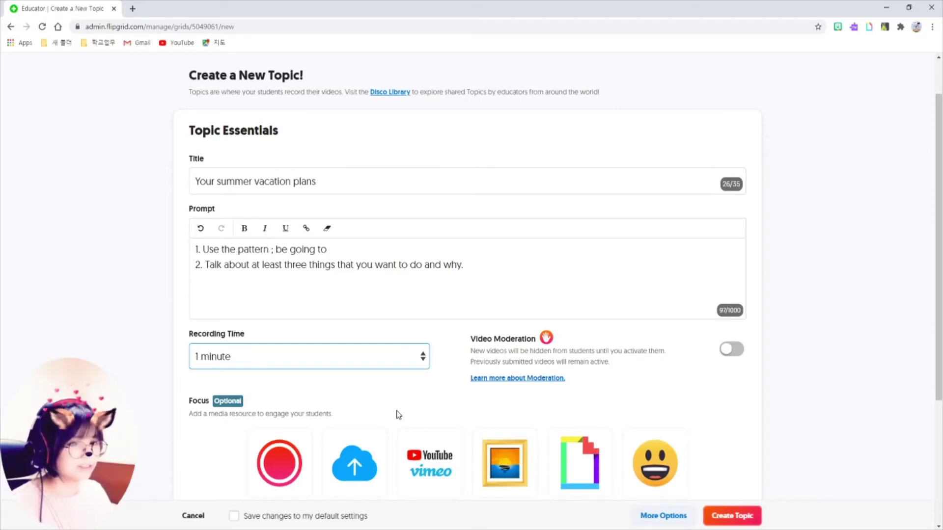
pyautogui.scroll(-2, 467, 396)
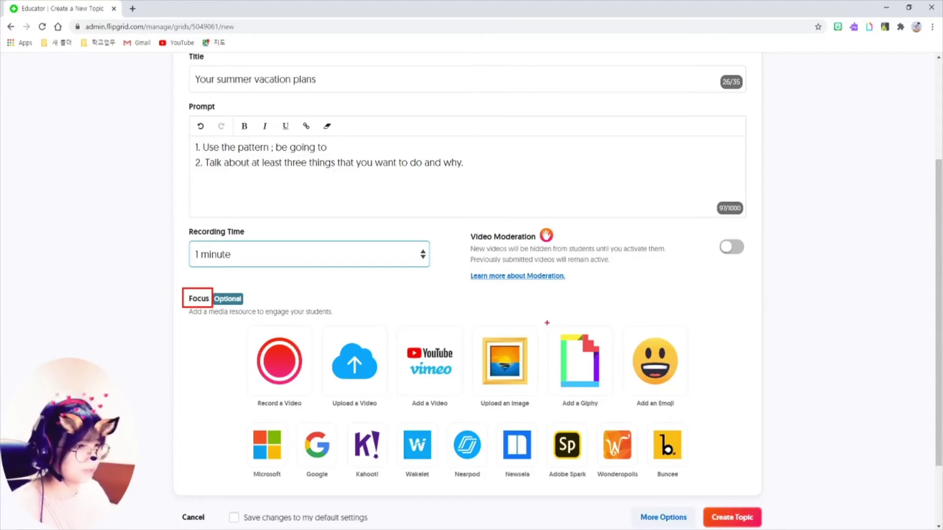
# Search Giphy for 'happy' and select the thumbs-up baby gif as the topic's Focus
pyautogui.moveTo(544, 318)
pyautogui.mouseDown()
pyautogui.moveTo(594, 394)
pyautogui.moveTo(619, 410)
pyautogui.mouseUp()
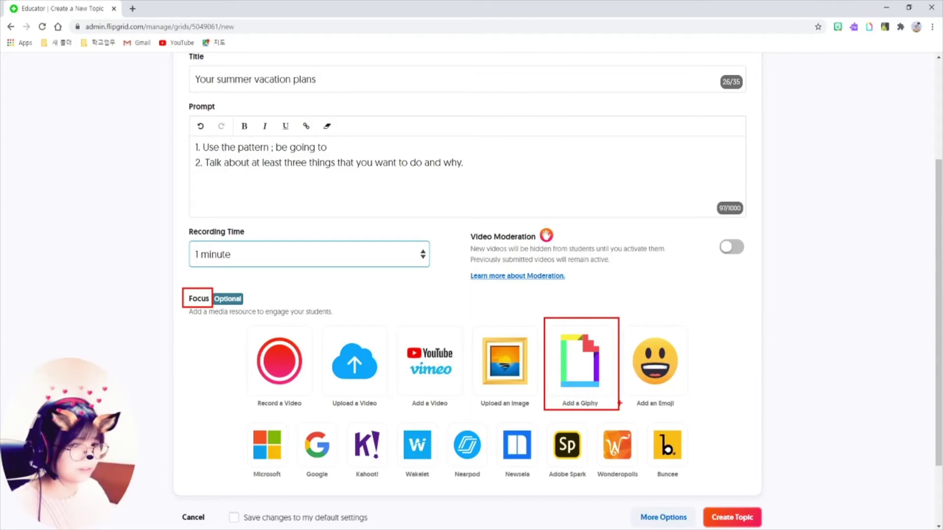
pyautogui.click(586, 375)
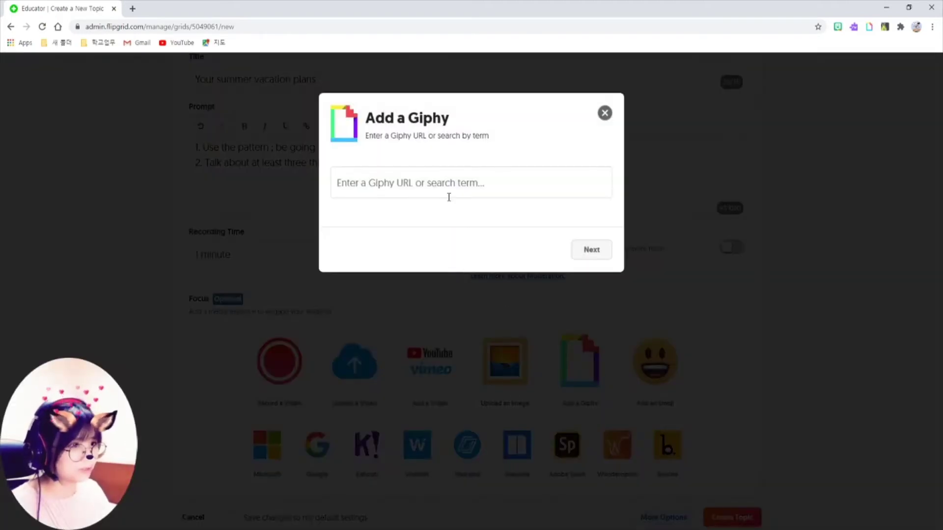
pyautogui.click(448, 197)
pyautogui.click(345, 212)
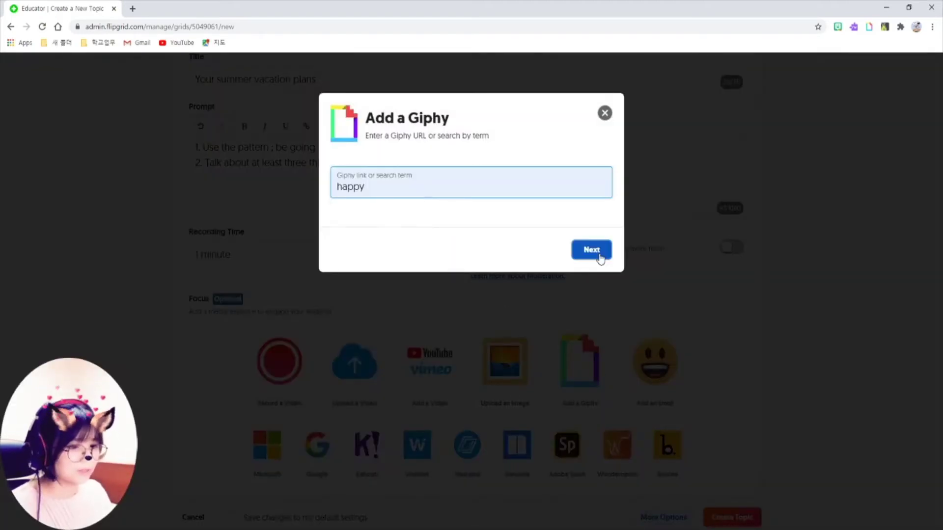
pyautogui.click(599, 257)
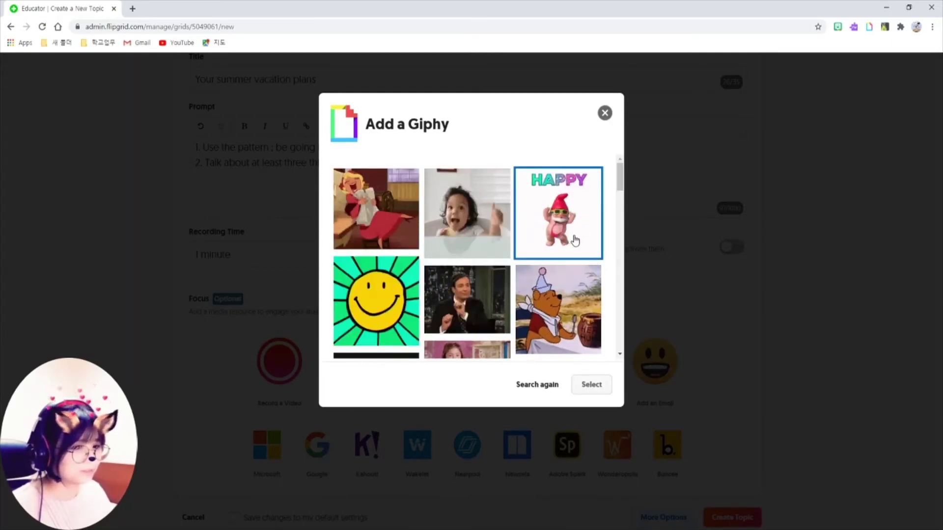
pyautogui.click(456, 211)
pyautogui.click(591, 386)
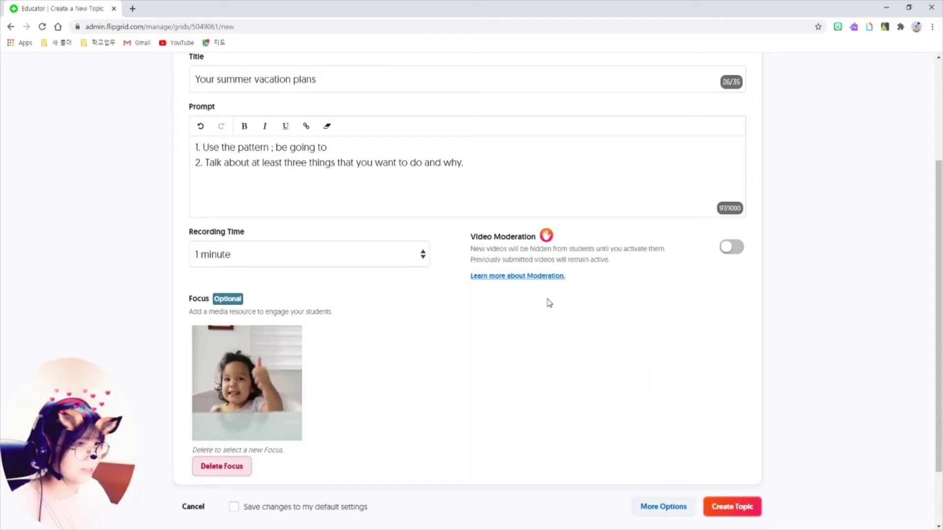
# Switch on Video Moderation for the new summer vacation topic
pyautogui.moveTo(456, 214)
pyautogui.mouseDown()
pyautogui.moveTo(659, 307)
pyautogui.moveTo(757, 307)
pyautogui.mouseUp()
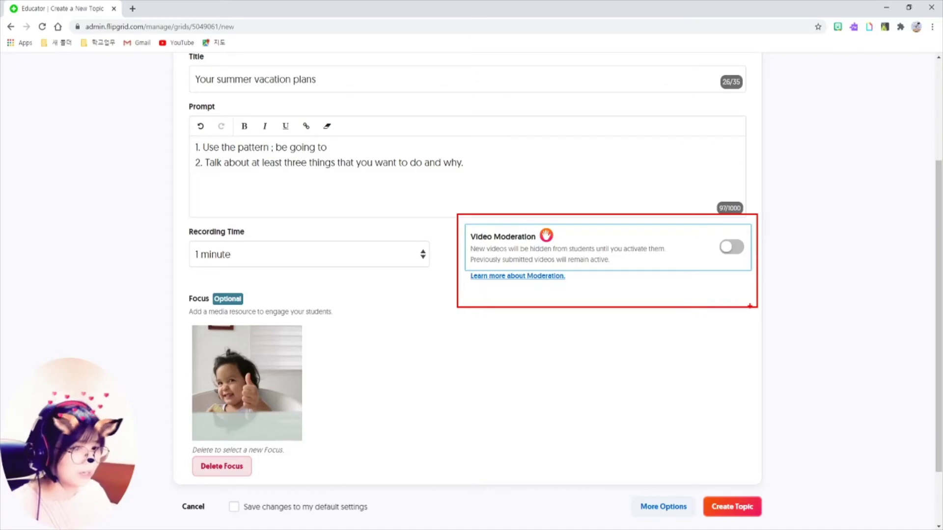
pyautogui.click(731, 247)
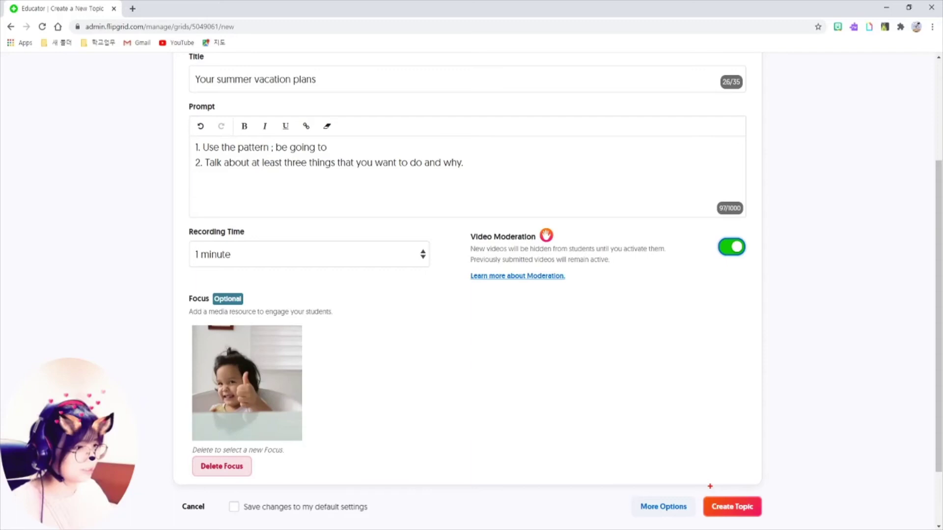
pyautogui.moveTo(700, 488)
pyautogui.mouseDown()
pyautogui.moveTo(710, 516)
pyautogui.moveTo(768, 527)
pyautogui.mouseUp()
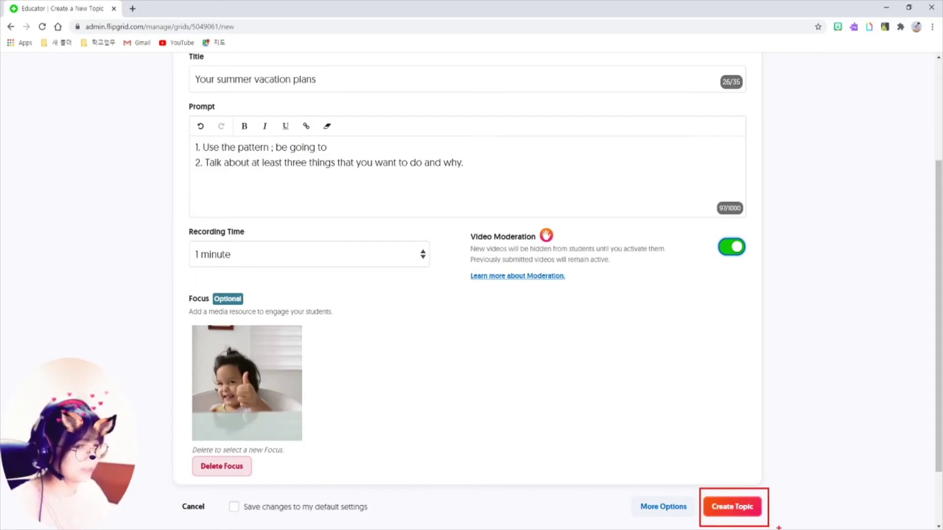
# Publish the 'Your summer vacation plans' topic and dismiss the share link and QR message with All Set!
pyautogui.click(730, 507)
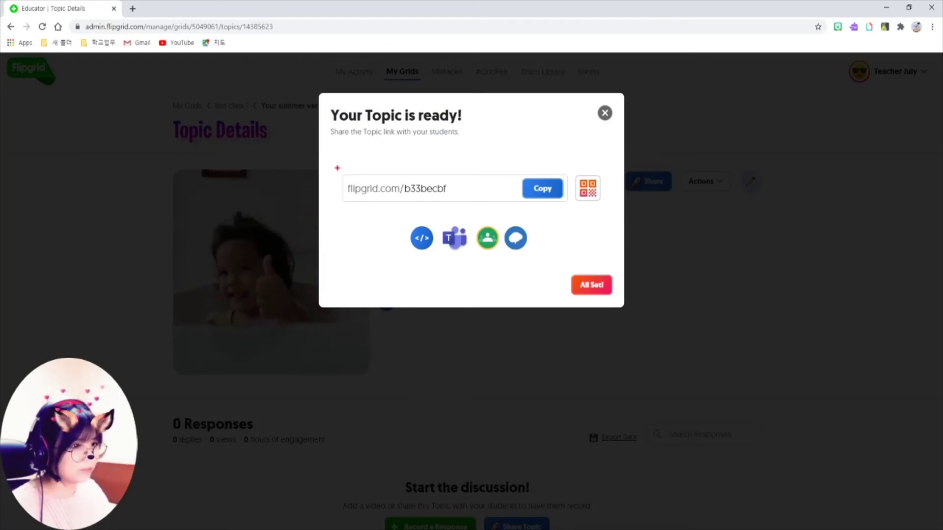
pyautogui.moveTo(337, 168); pyautogui.dragTo(573, 210)
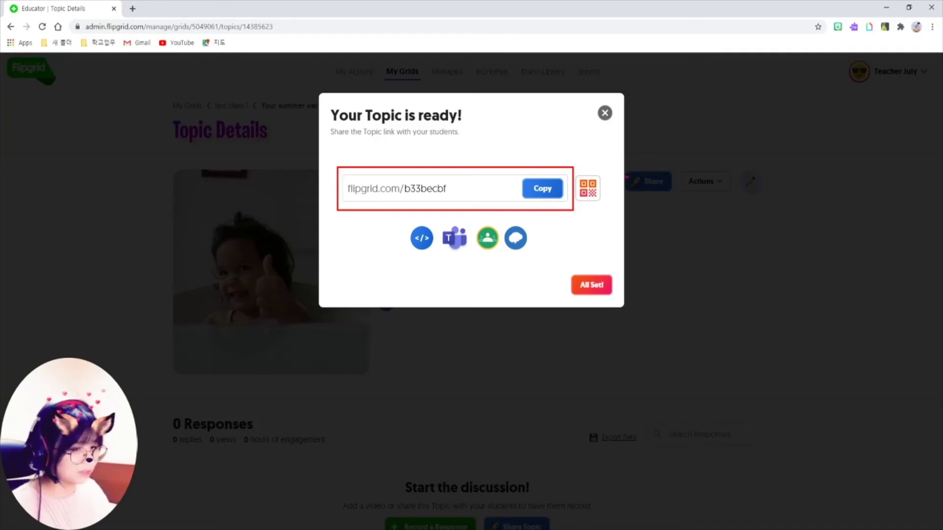
pyautogui.moveTo(571, 163); pyautogui.dragTo(609, 217)
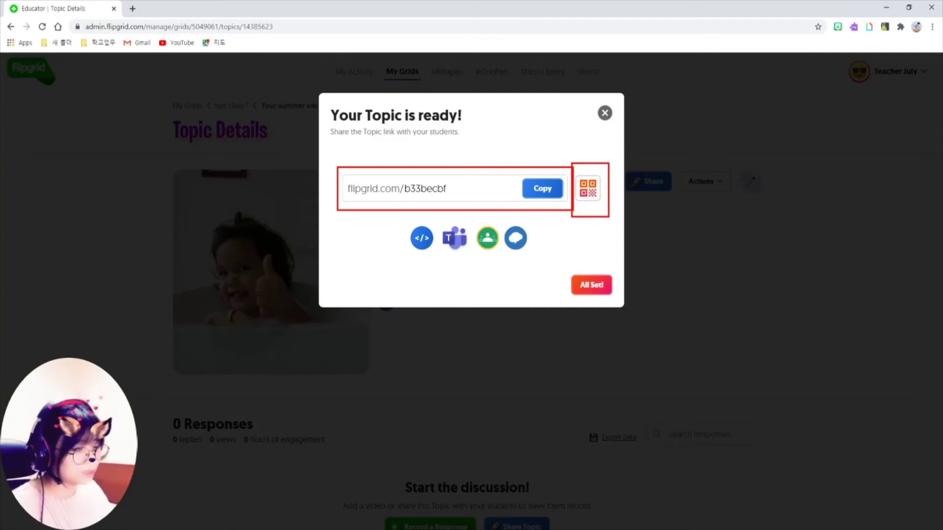
pyautogui.moveTo(470, 219); pyautogui.dragTo(504, 257)
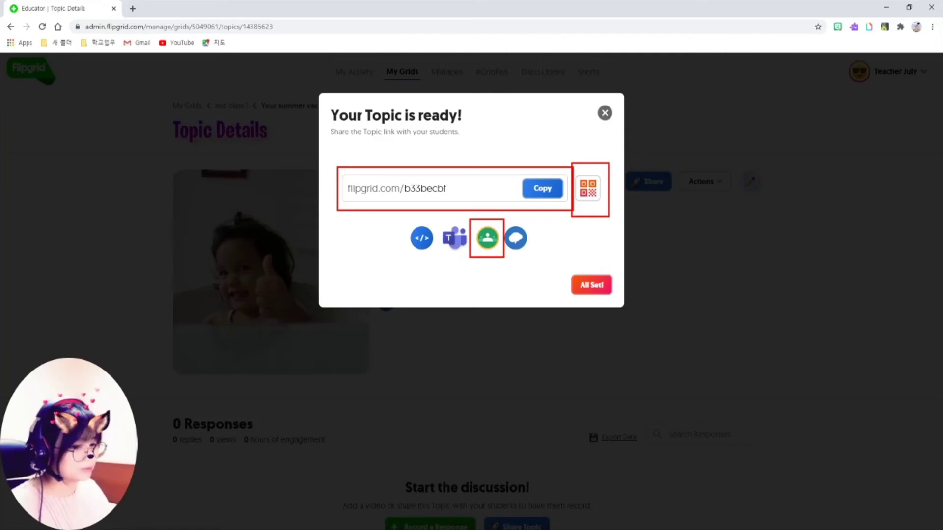
pyautogui.click(595, 286)
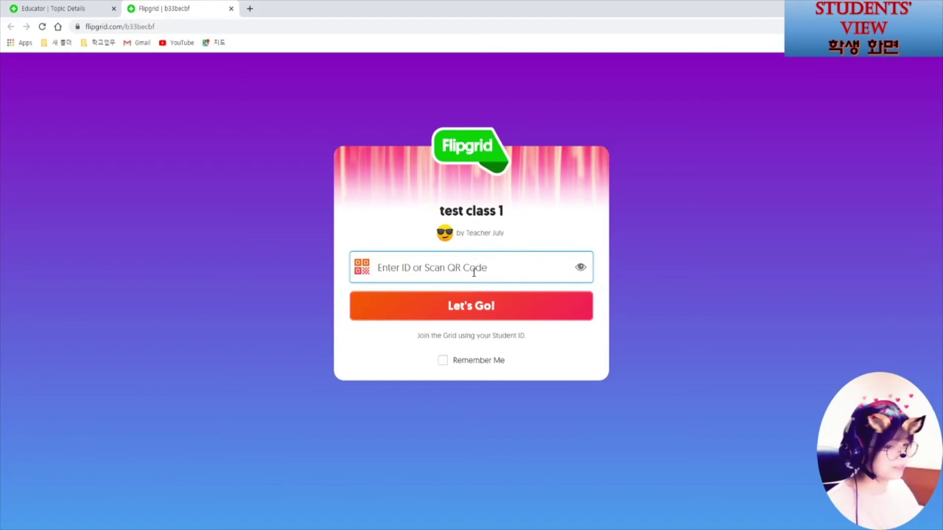
pyautogui.write('123')
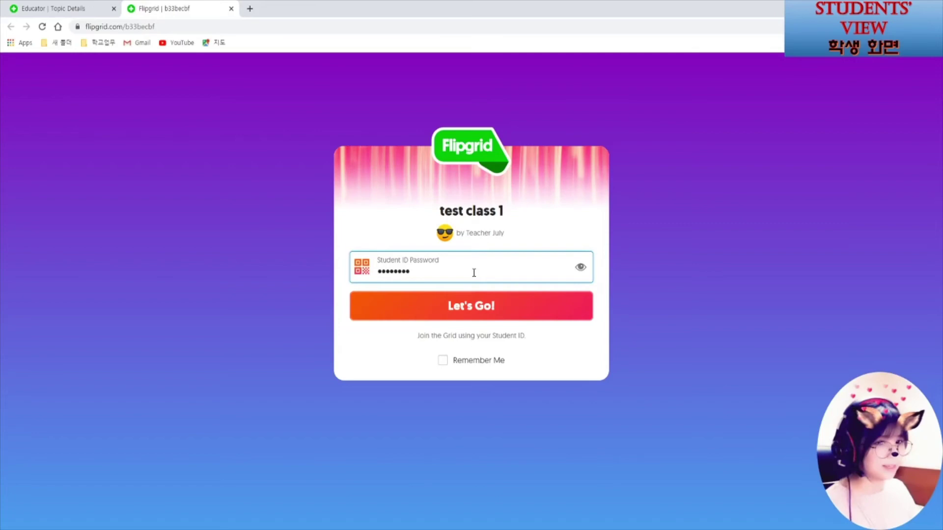
# Sign in with Let's Go! and scroll past the prompt to the 0 Responses section
pyautogui.click(482, 312)
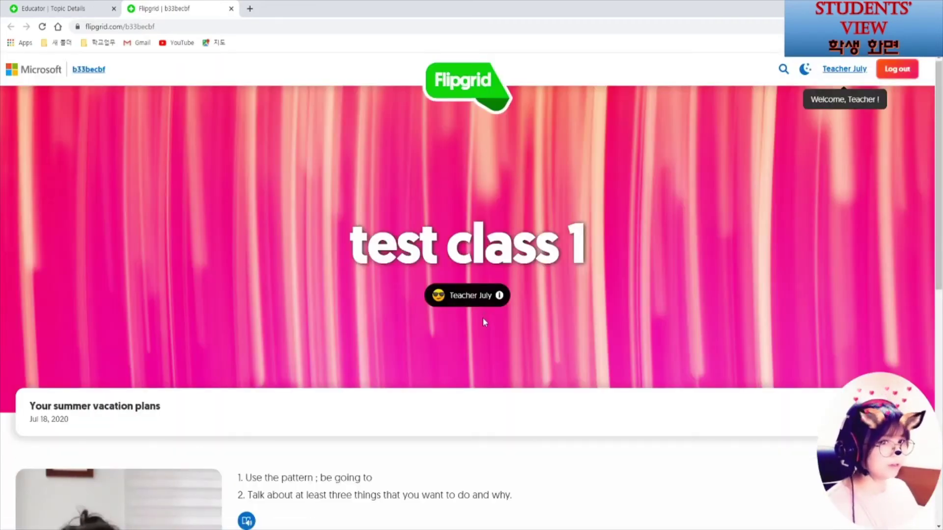
pyautogui.scroll(-1, 341, 379)
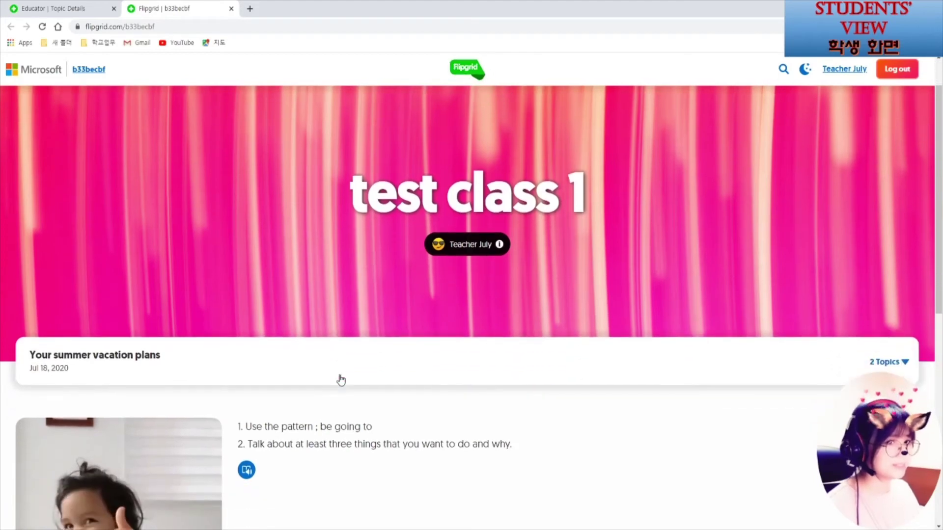
pyautogui.scroll(-1, 340, 378)
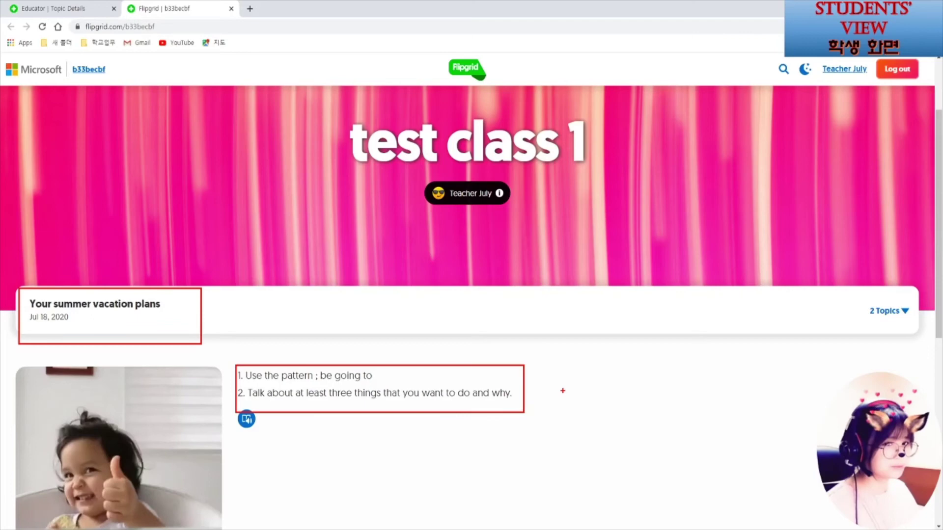
pyautogui.scroll(-8, 563, 390)
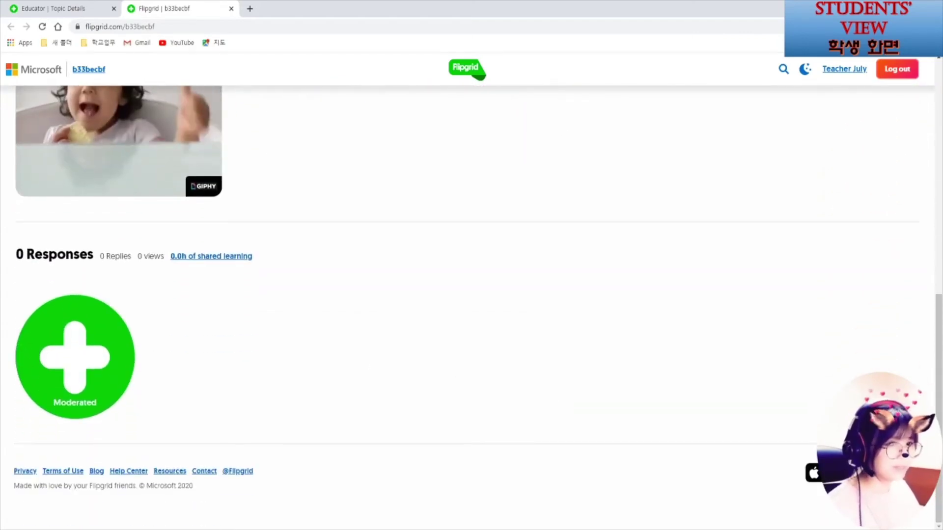
pyautogui.moveTo(16, 289)
pyautogui.mouseDown()
pyautogui.moveTo(116, 403)
pyautogui.moveTo(146, 418)
pyautogui.mouseUp()
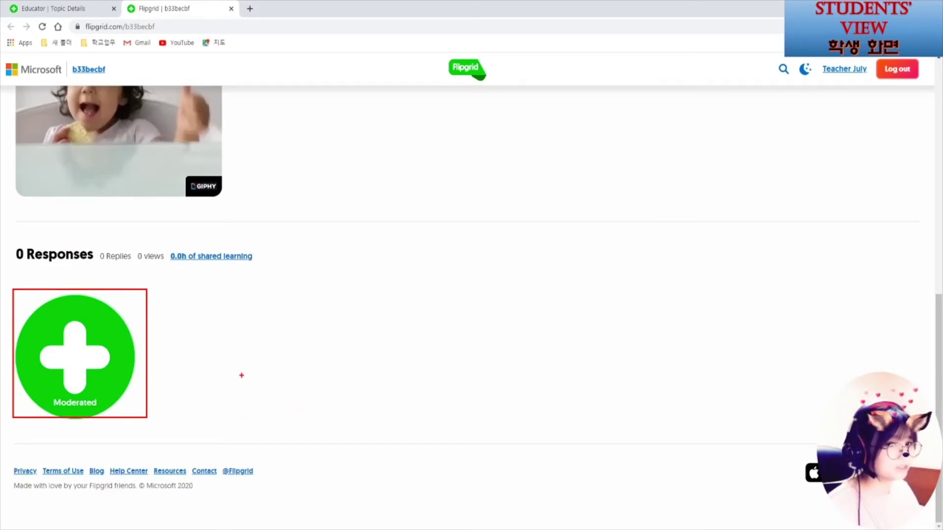
# Start a new response recording and apply the pixelated camera filter
pyautogui.click(92, 370)
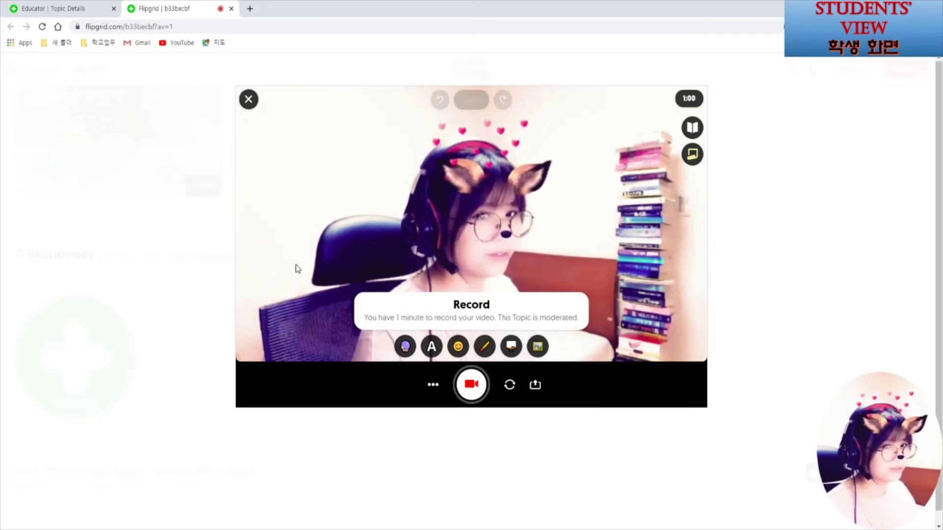
pyautogui.click(405, 347)
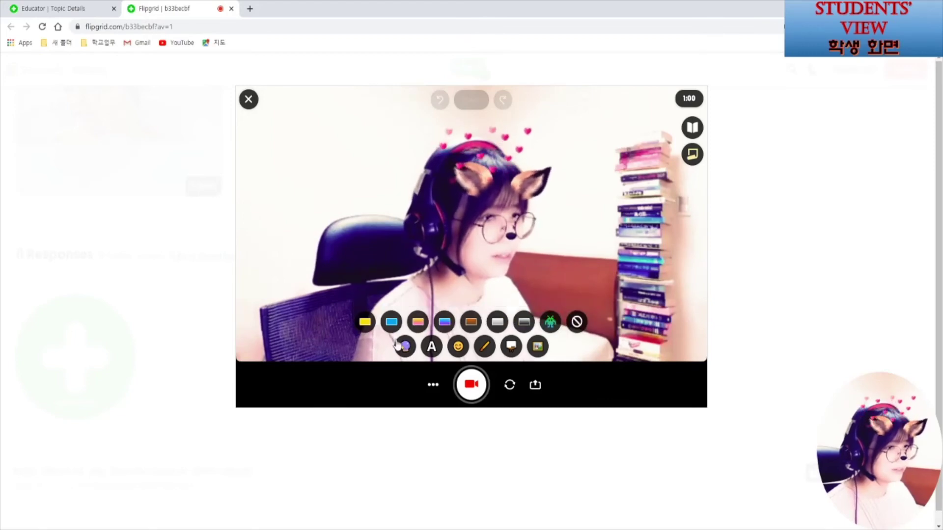
pyautogui.click(550, 327)
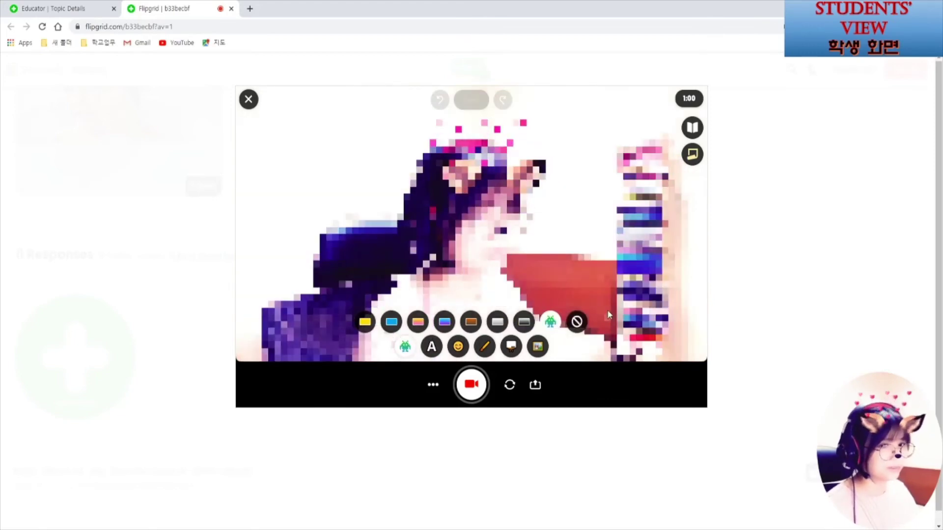
# Add a grinning emoji sticker and enlarge it over the face
pyautogui.click(457, 347)
pyautogui.click(284, 201)
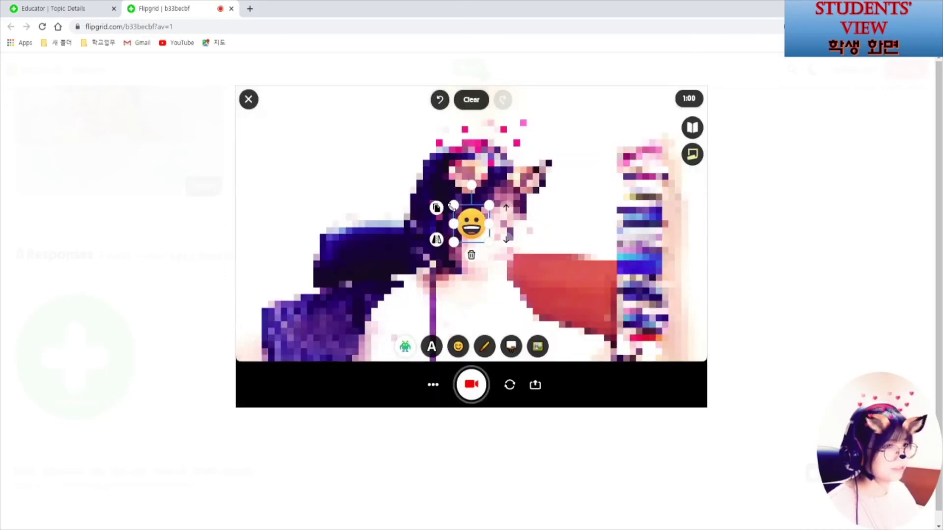
pyautogui.moveTo(431, 191); pyautogui.dragTo(381, 149)
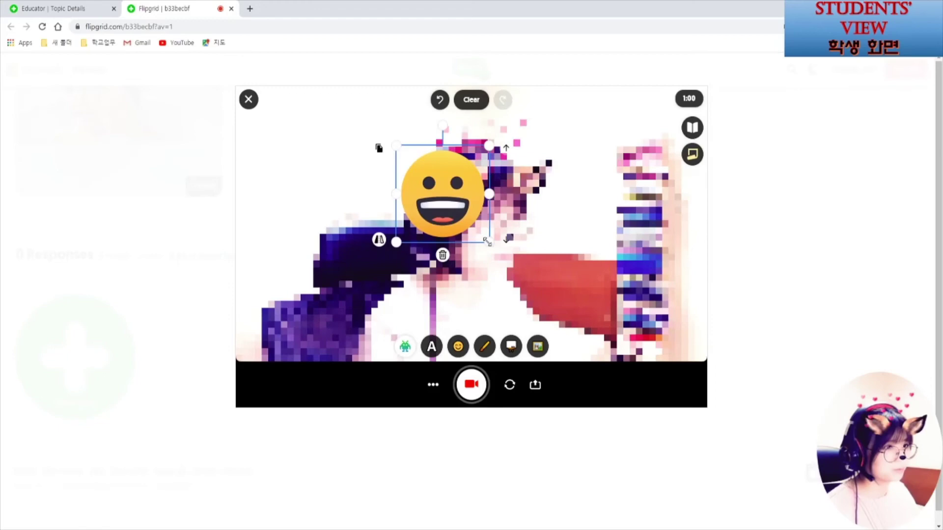
pyautogui.moveTo(488, 246); pyautogui.dragTo(530, 282)
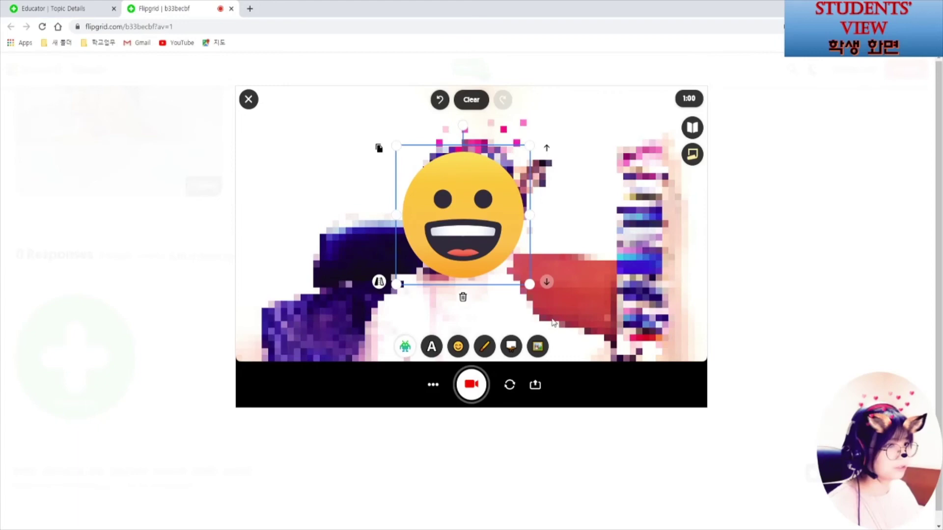
# Add a 'Teacher July' label in Superpower style at the top-left
pyautogui.click(432, 347)
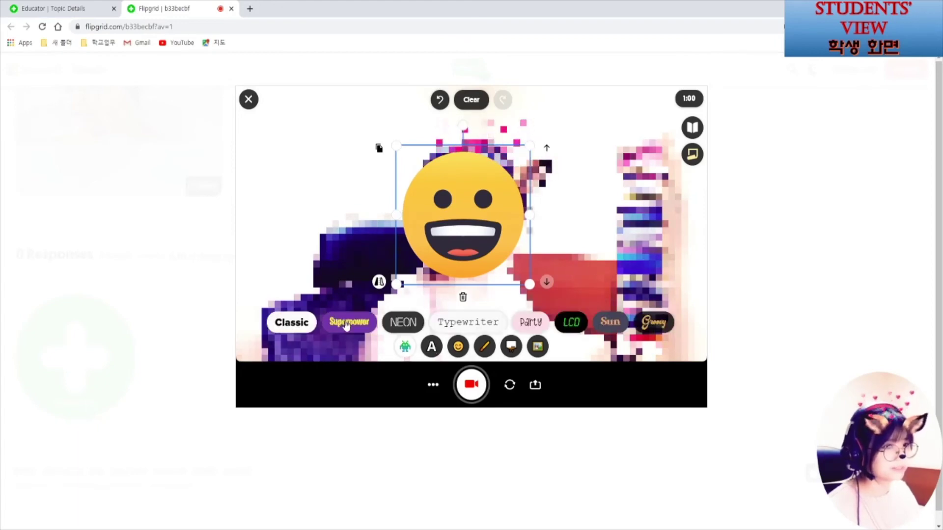
pyautogui.click(410, 214)
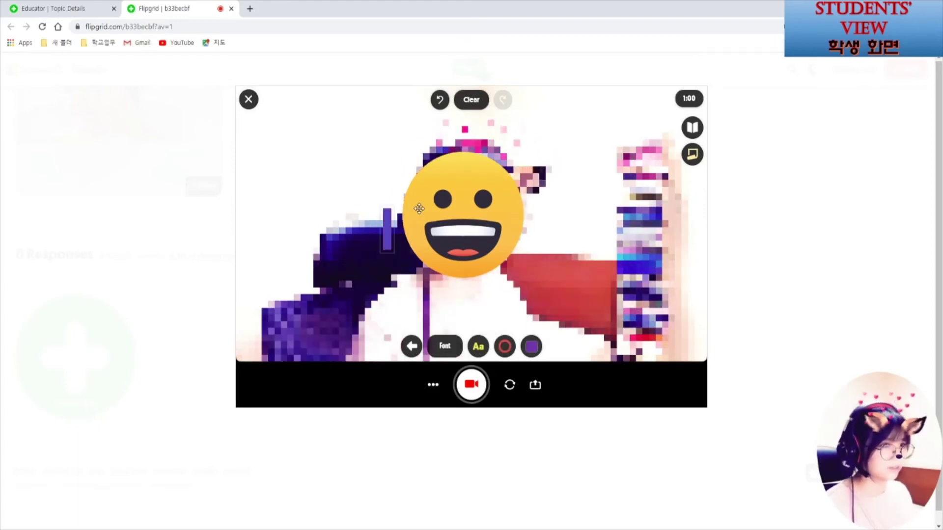
pyautogui.write('Teacher July')
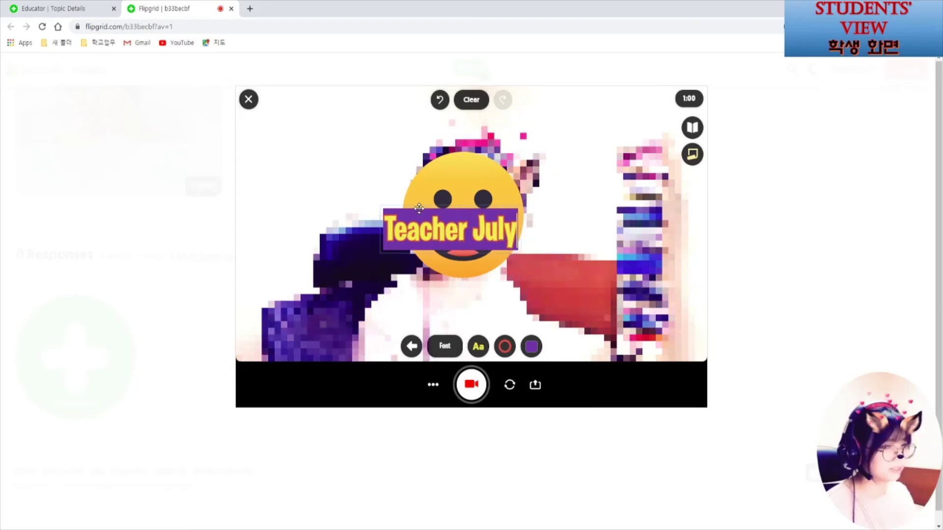
pyautogui.moveTo(419, 208); pyautogui.dragTo(370, 107)
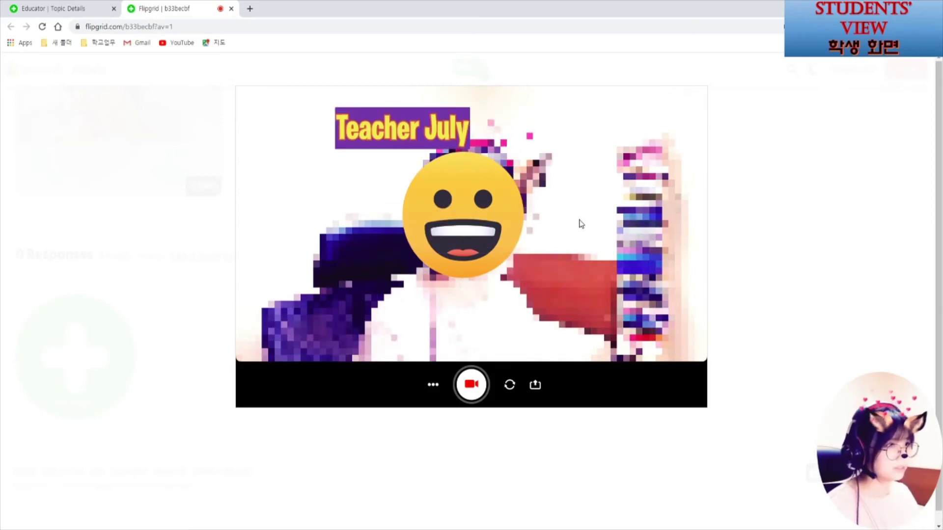
# Add a sticky note reading 'my summer vacation plans' and draw a cyan doodle around the emoji
pyautogui.click(692, 154)
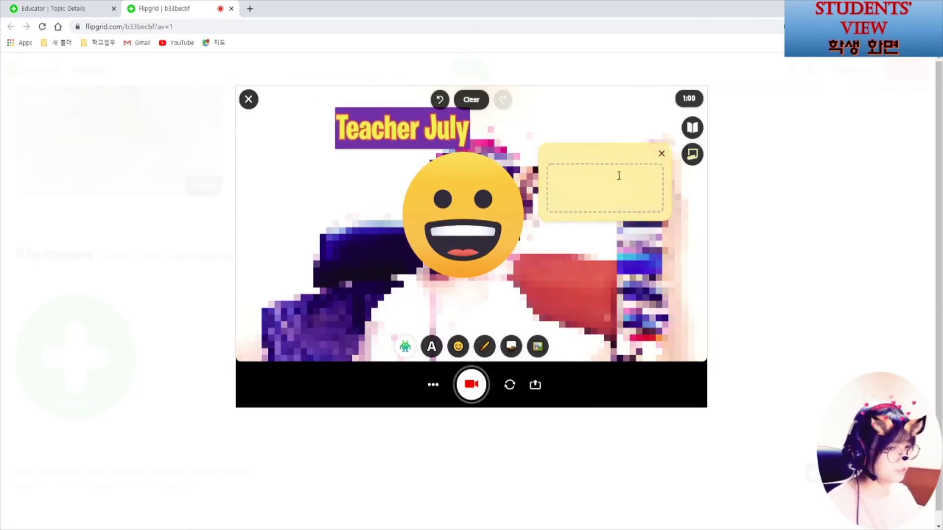
pyautogui.write('my summer vacation plans')
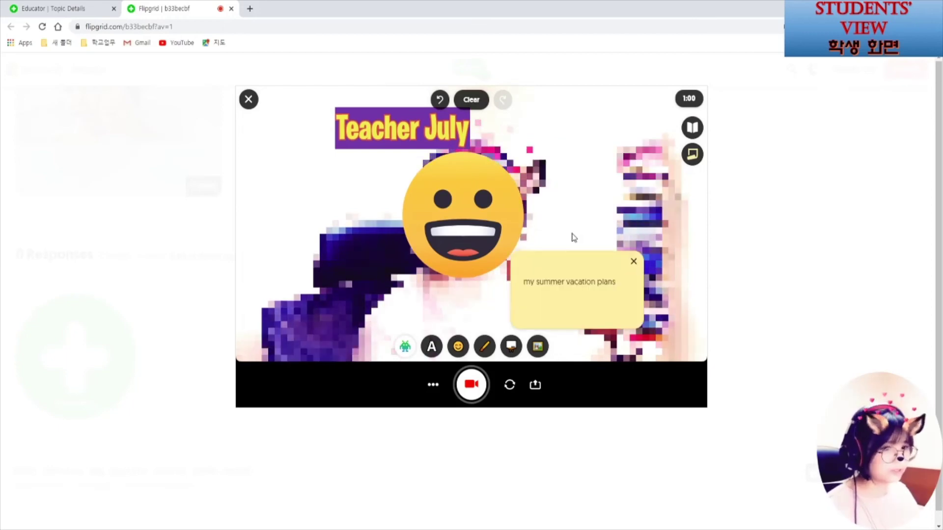
pyautogui.click(484, 347)
pyautogui.moveTo(406, 278)
pyautogui.mouseDown()
pyautogui.moveTo(379, 213)
pyautogui.moveTo(398, 154)
pyautogui.moveTo(548, 158)
pyautogui.moveTo(546, 276)
pyautogui.moveTo(442, 308)
pyautogui.moveTo(408, 273)
pyautogui.mouseUp()
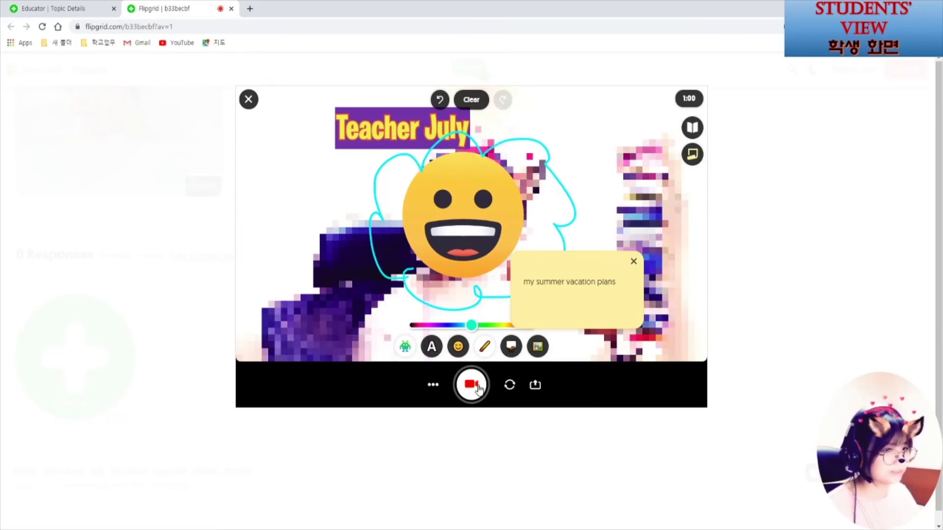
# Record a short clip, then trim its start and end
pyautogui.click(478, 385)
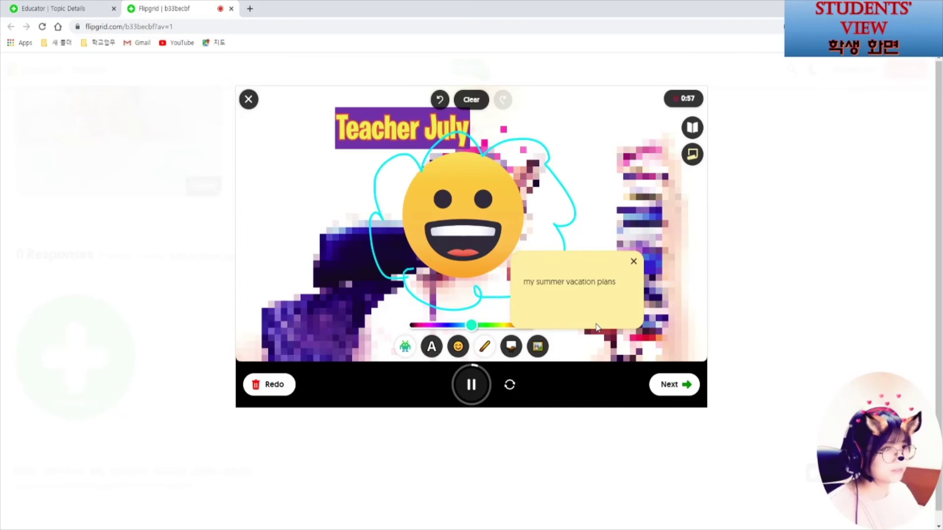
pyautogui.click(472, 386)
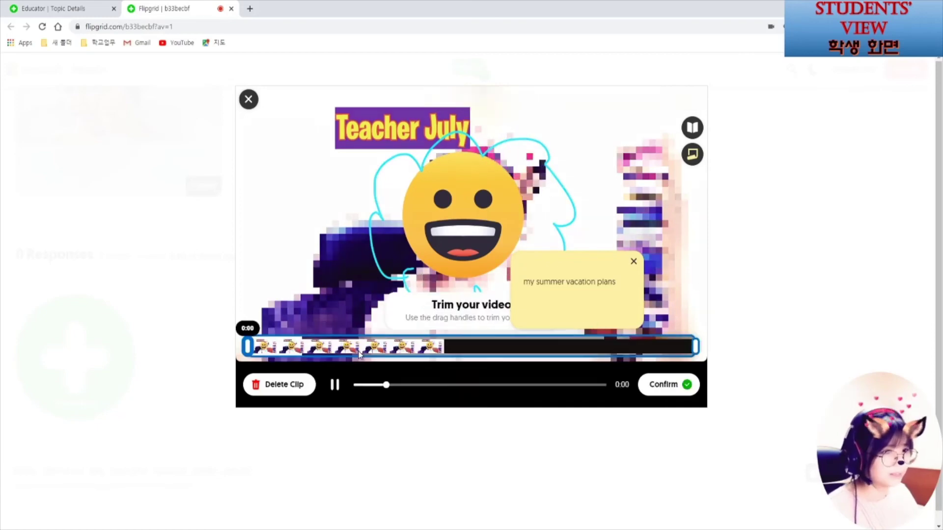
pyautogui.moveTo(247, 346); pyautogui.dragTo(374, 346)
pyautogui.moveTo(695, 346); pyautogui.dragTo(643, 347)
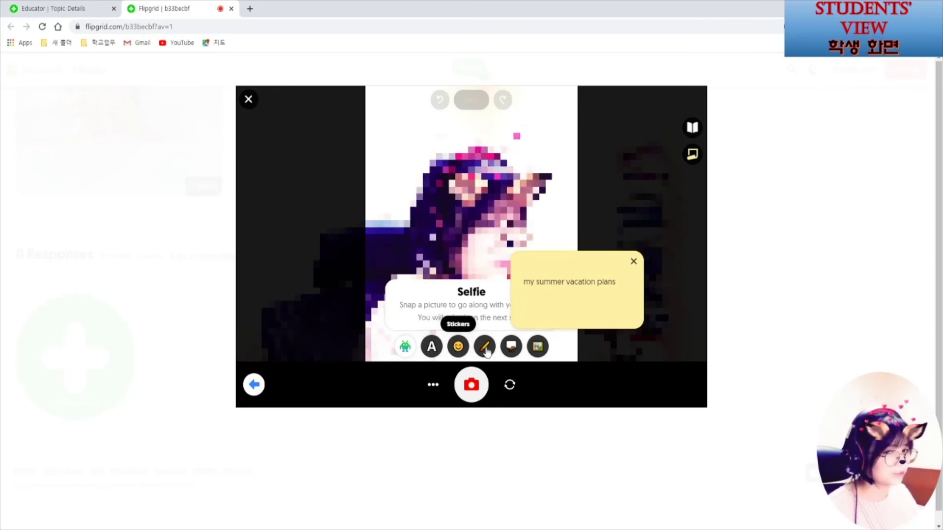
# Take the selfie, title the video 'my summer vacation plans', and submit it
pyautogui.click(471, 386)
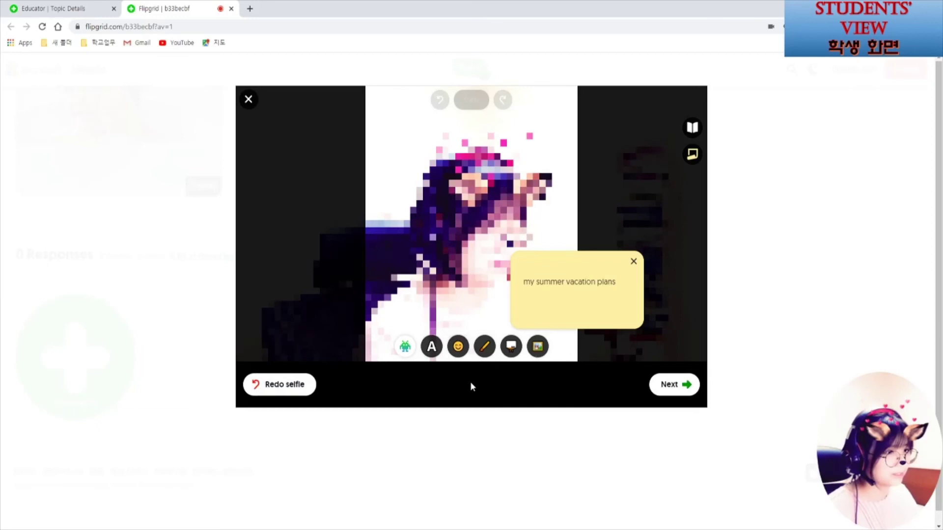
pyautogui.click(675, 385)
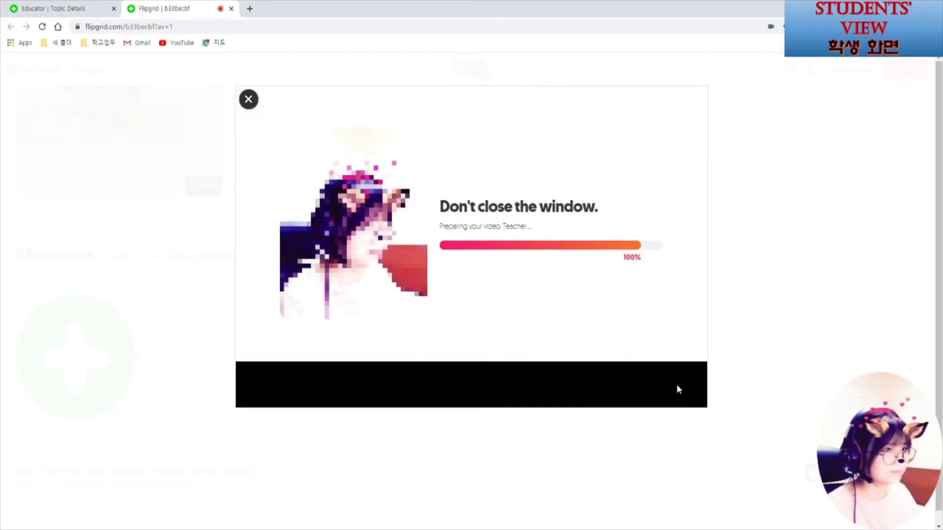
pyautogui.write('ans')
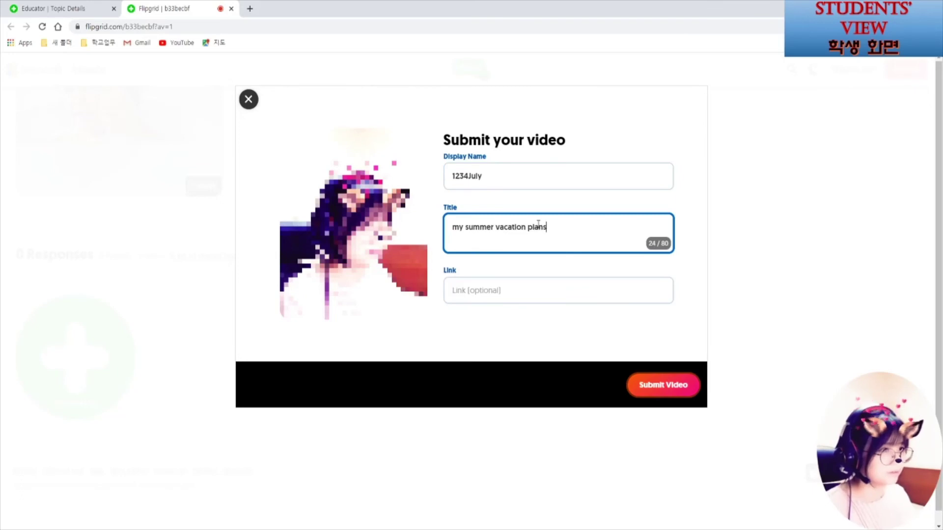
pyautogui.click(678, 388)
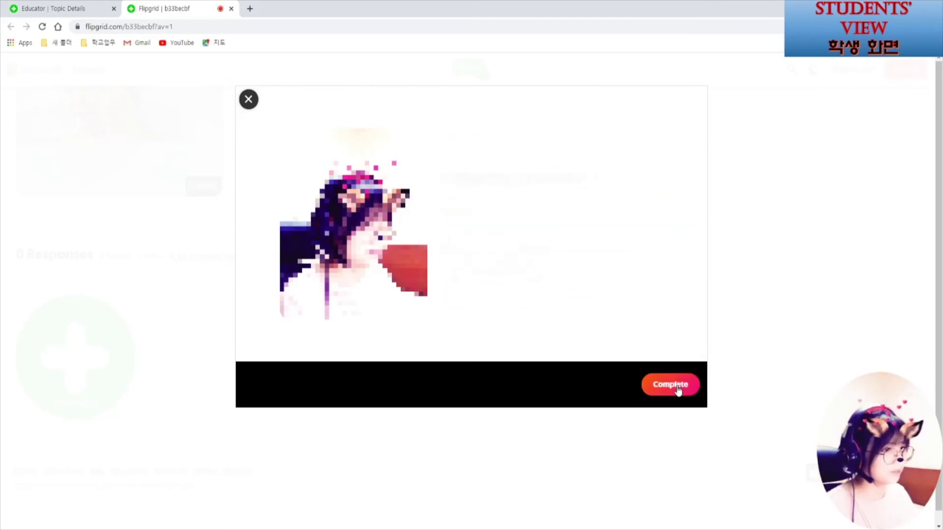
pyautogui.click(678, 386)
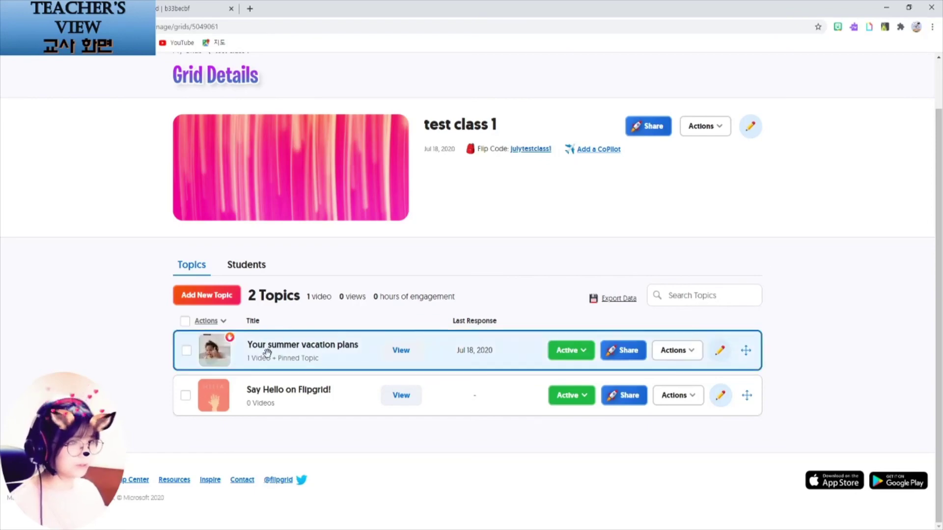
# Open the student's response in 'Your summer vacation plans' and play it briefly
pyautogui.click(231, 354)
pyautogui.click(234, 397)
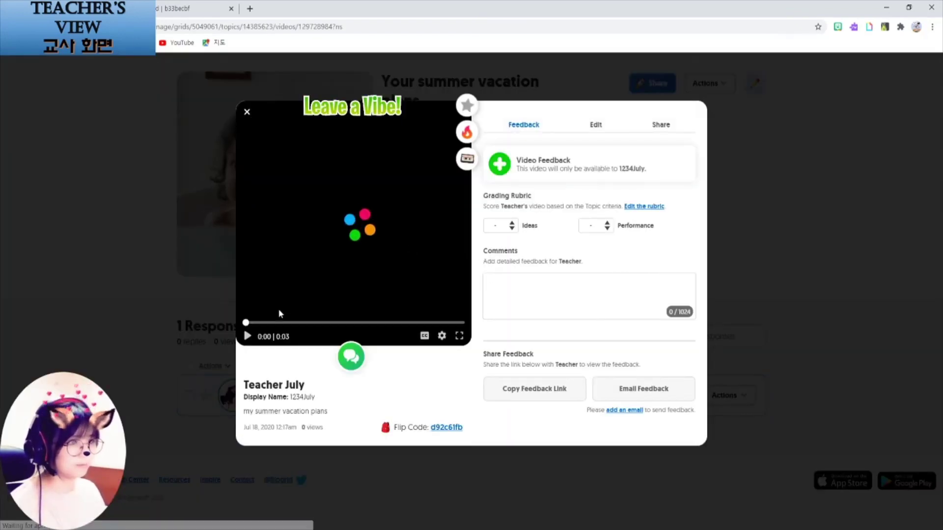
pyautogui.click(247, 337)
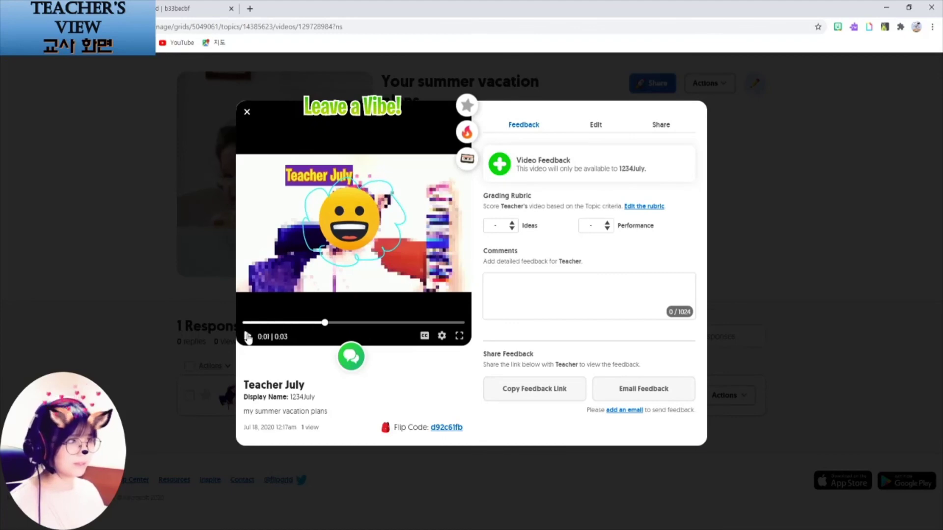
pyautogui.click(248, 337)
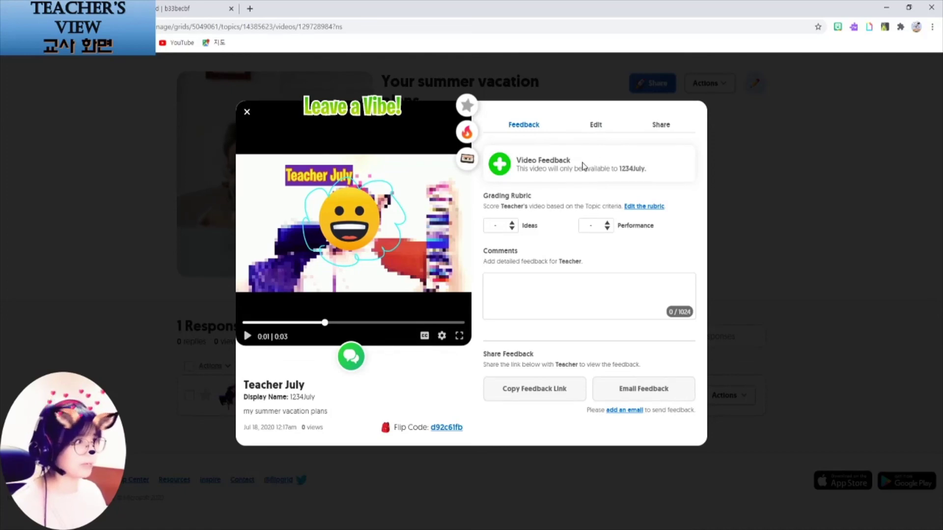
# Score the rubric with Ideas 2 and Performance 3
pyautogui.click(514, 226)
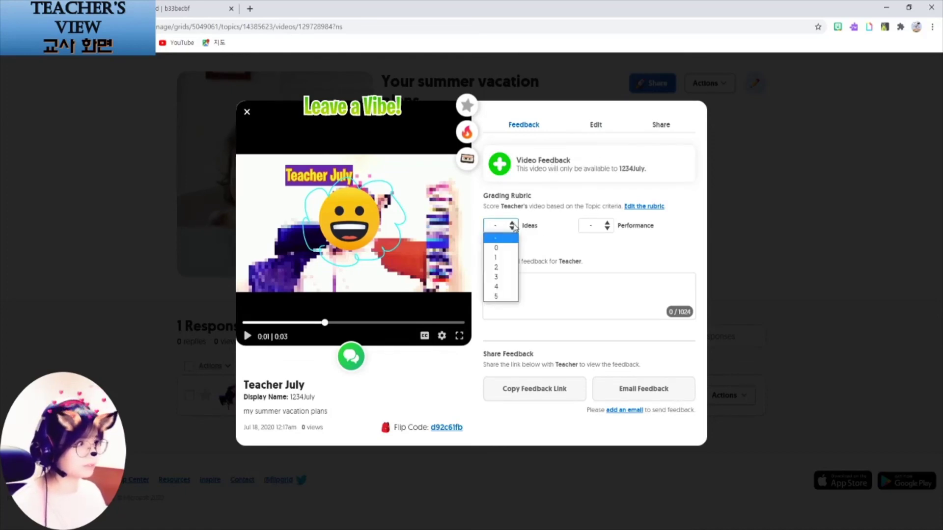
pyautogui.click(514, 268)
pyautogui.click(607, 225)
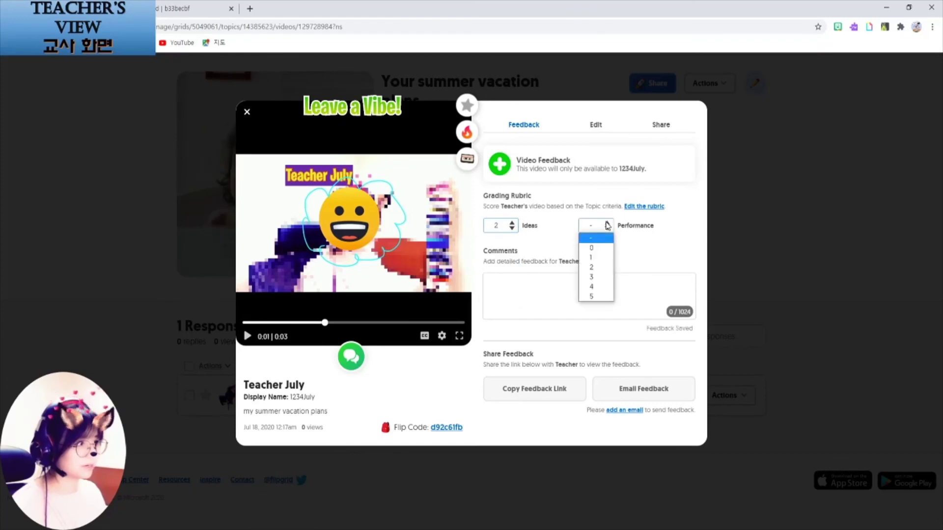
pyautogui.click(601, 277)
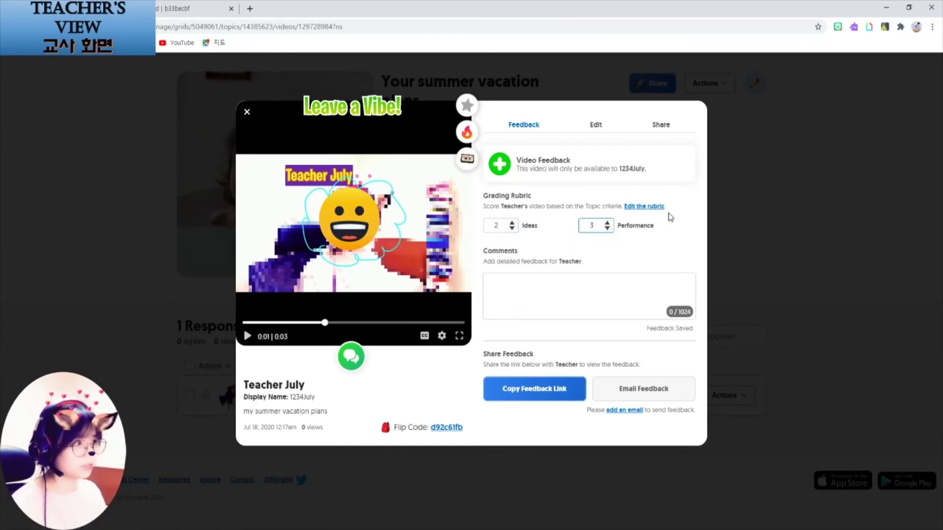
# Look at the custom feedback rubric settings without saving, then comment 'Good job!!' on the response
pyautogui.click(658, 209)
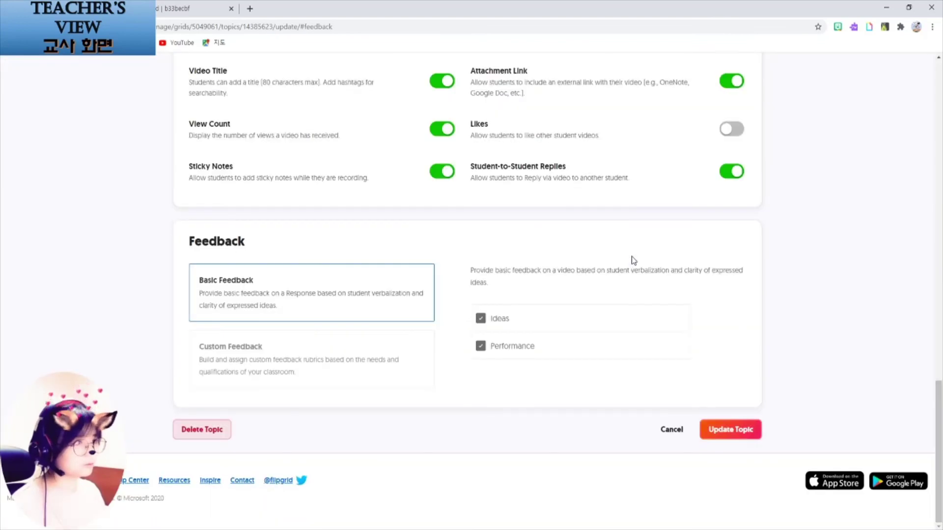
pyautogui.click(311, 366)
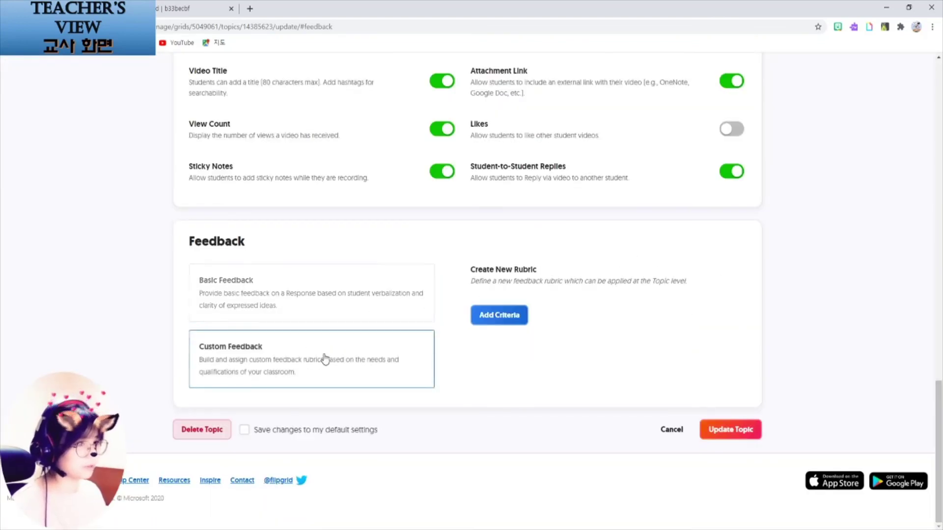
pyautogui.click(505, 321)
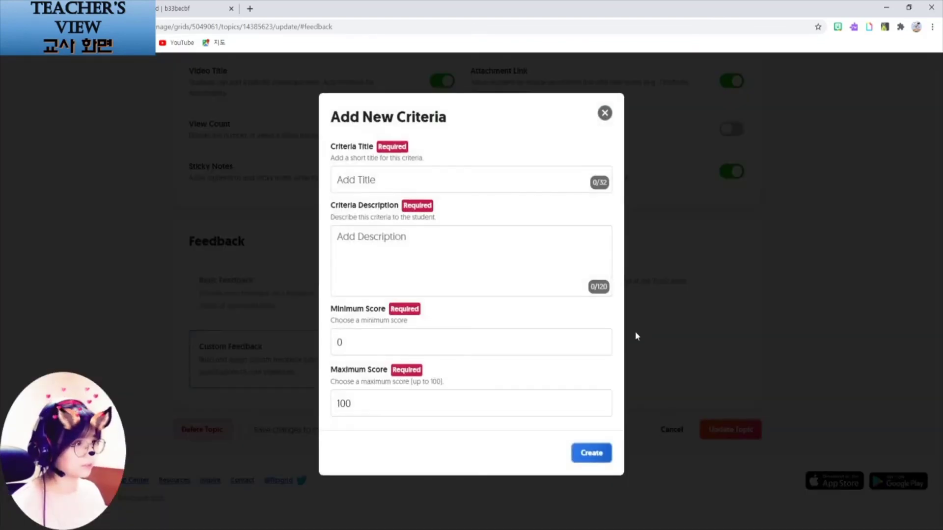
pyautogui.click(610, 118)
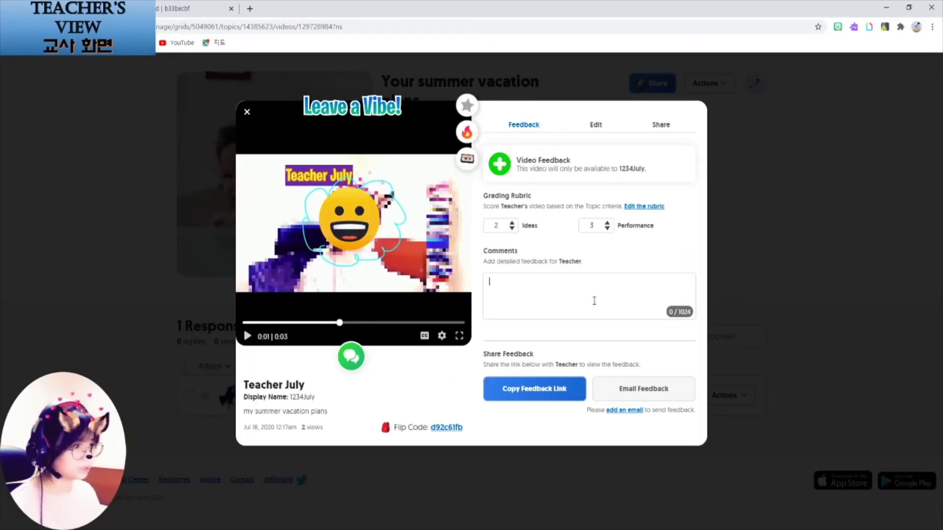
pyautogui.write('Good job')
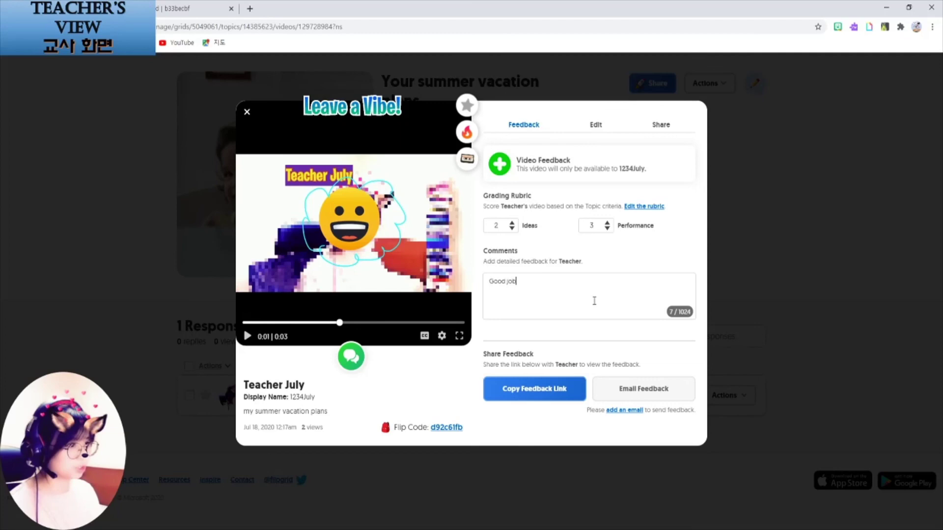
pyautogui.write('!!')
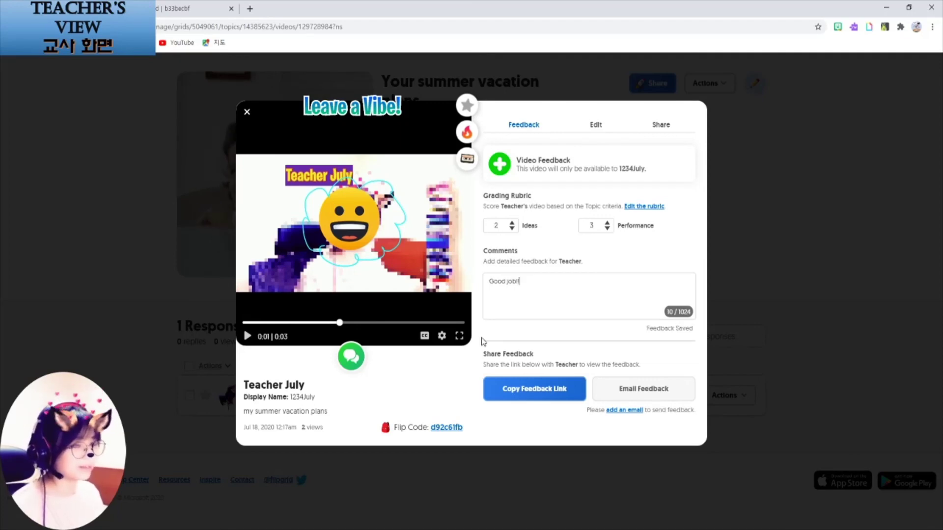
# Change the student response's visibility from Hidden to Active in its edit details
pyautogui.click(597, 125)
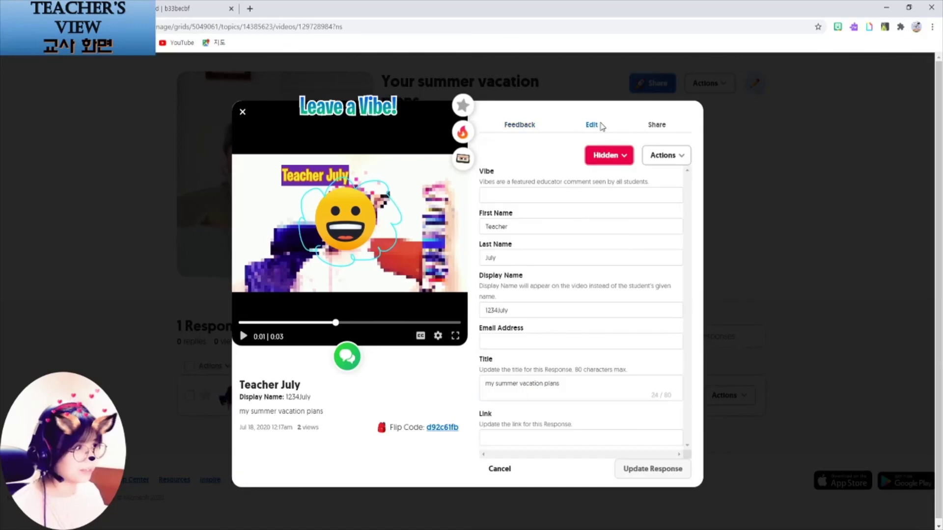
pyautogui.click(614, 154)
pyautogui.click(606, 176)
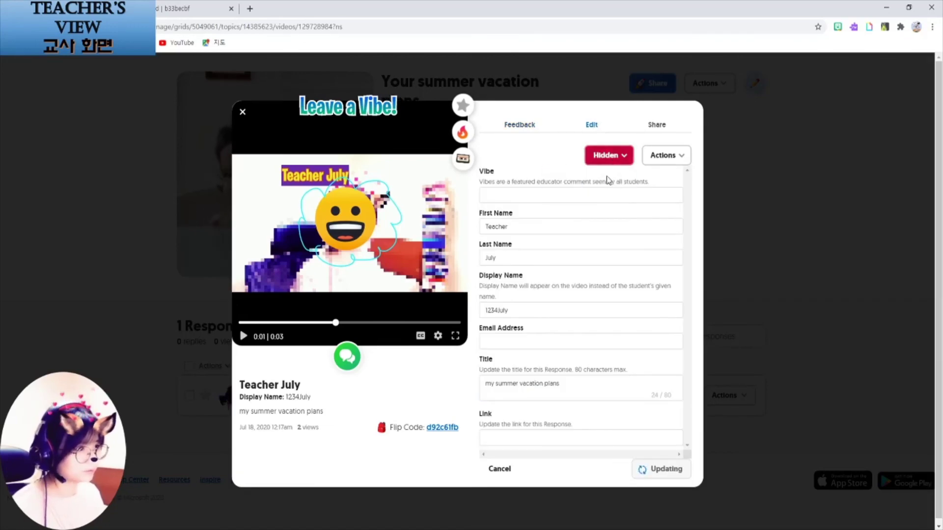